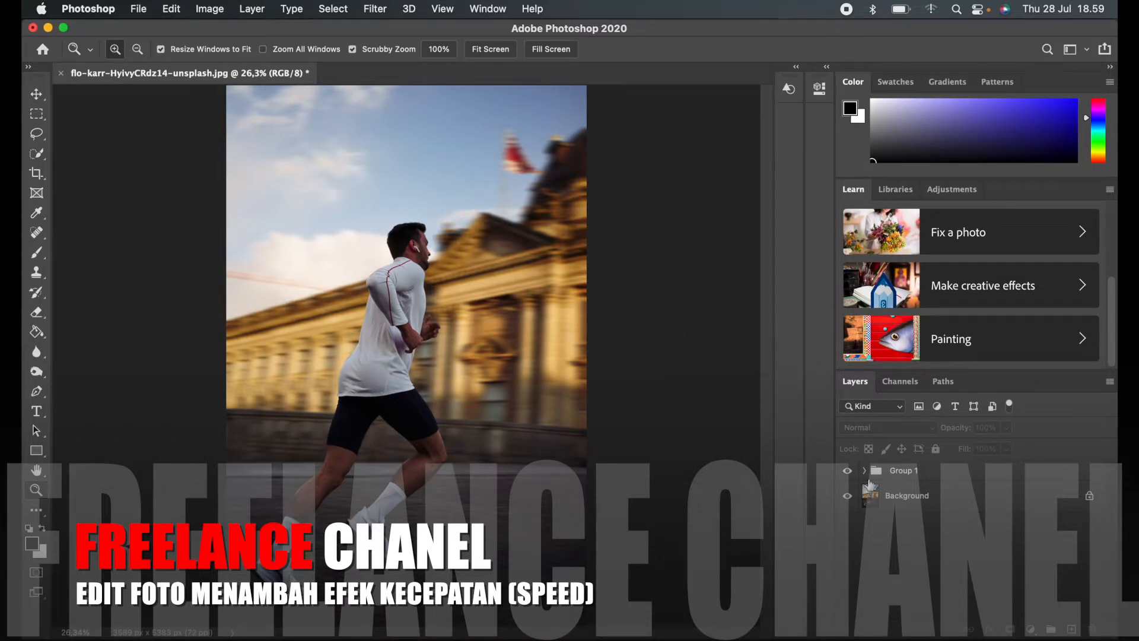
Step: Toggle the visibility of Group 1 to compare the running photo with and without the speed effect
click(848, 471)
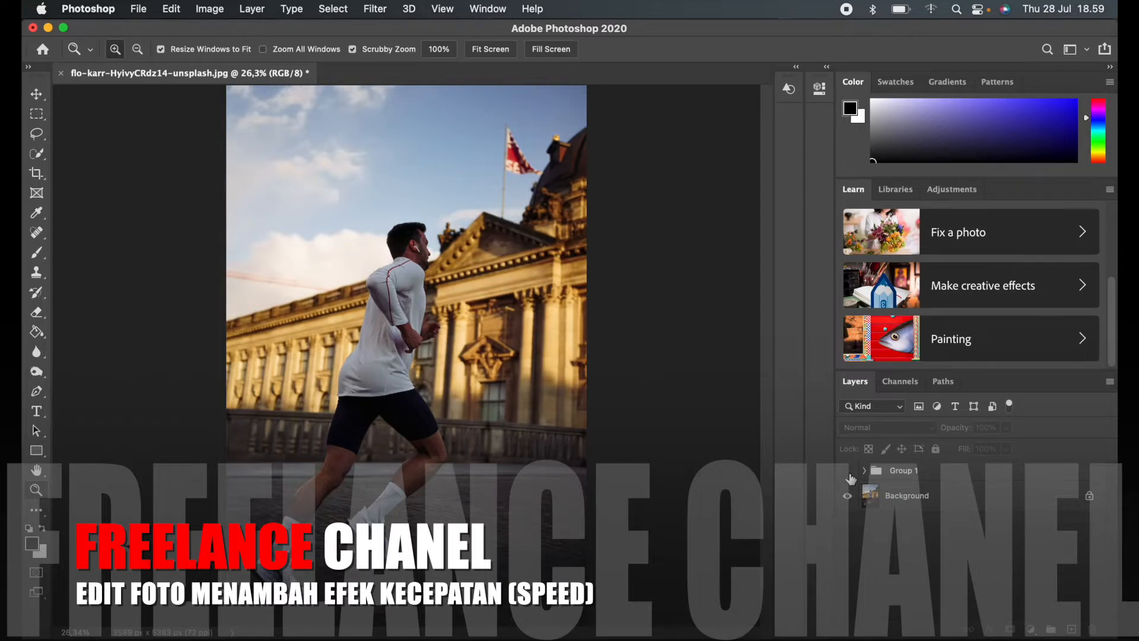
click(848, 471)
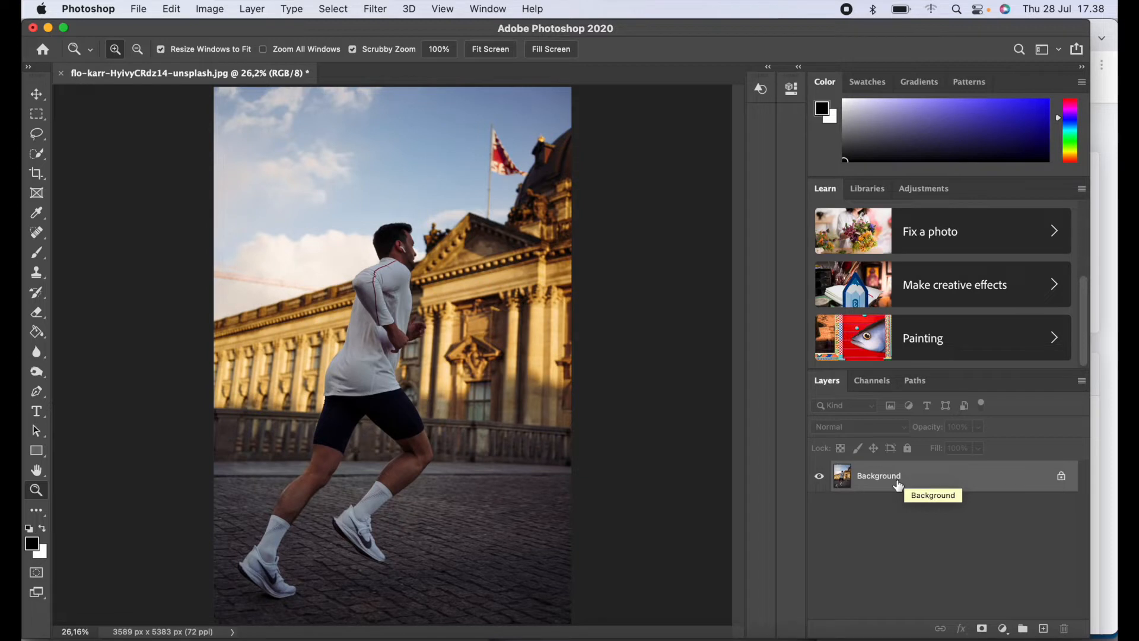
Step: Duplicate the Background layer and select the runner on the copy with the Subject selection command
key(super+j)
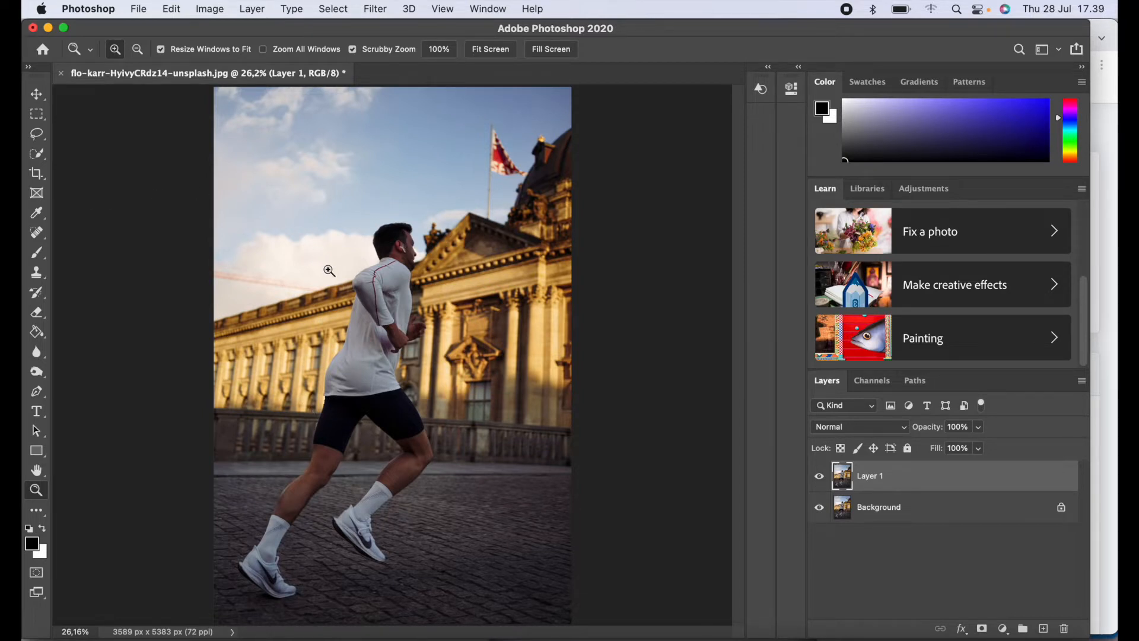
click(37, 154)
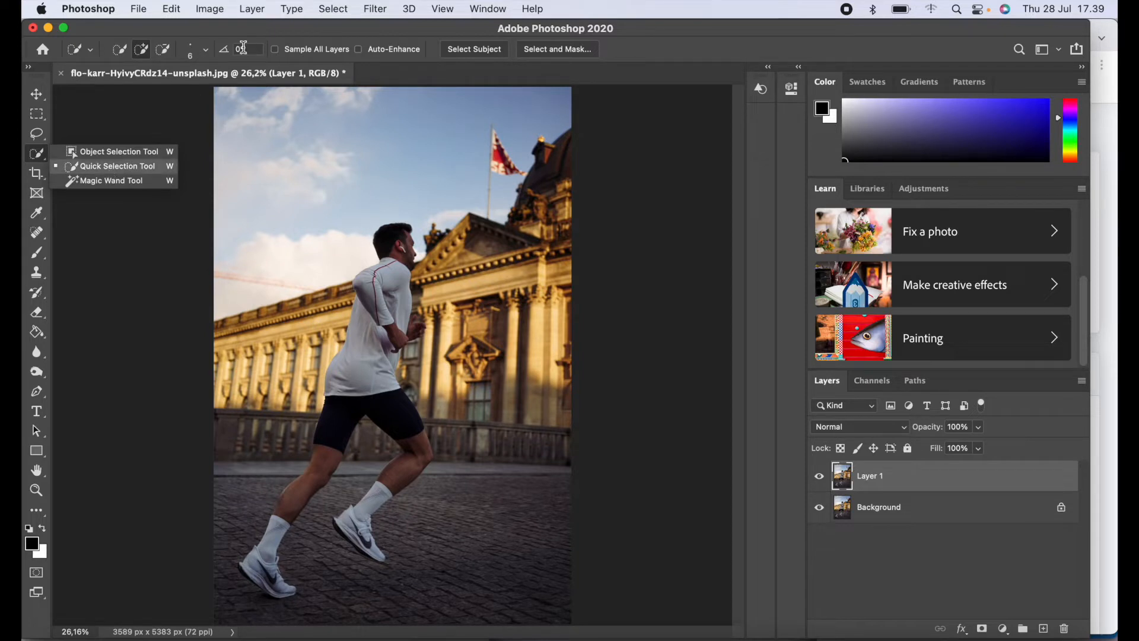
click(334, 9)
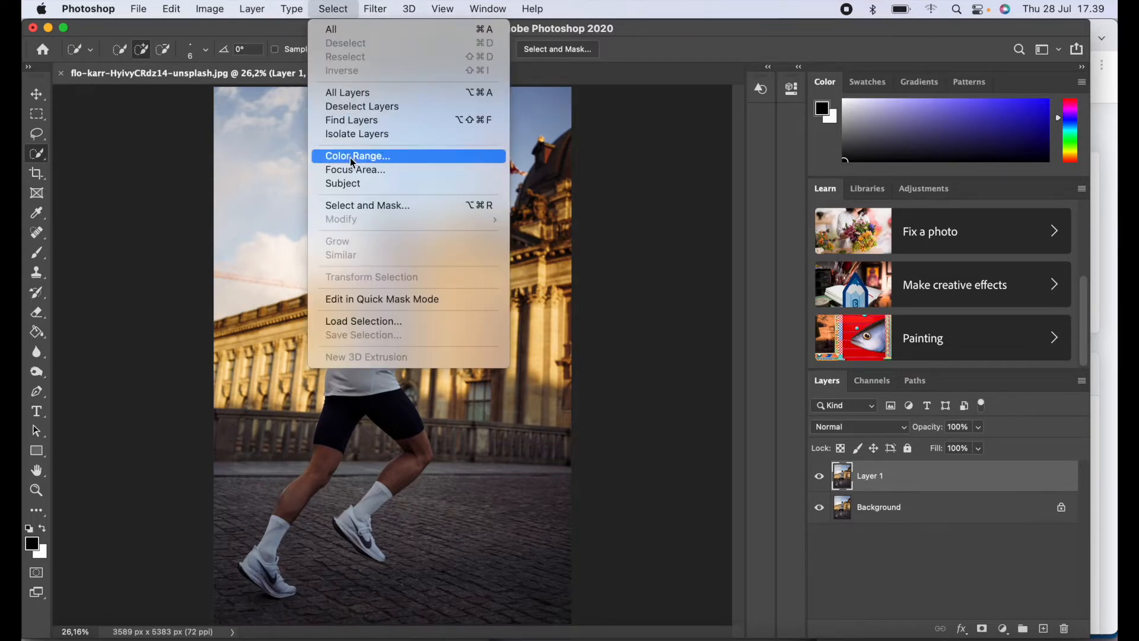
click(353, 183)
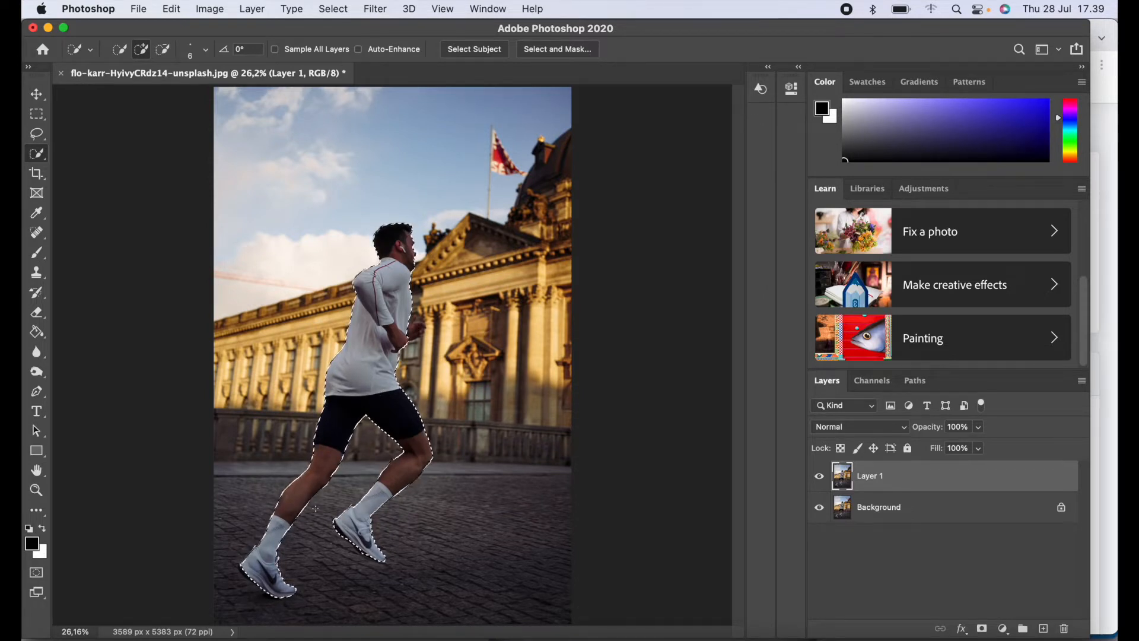
Step: Add the dark heel part of the rear shoe's sole to the selection with the Quick Selection tool
click(36, 490)
click(261, 582)
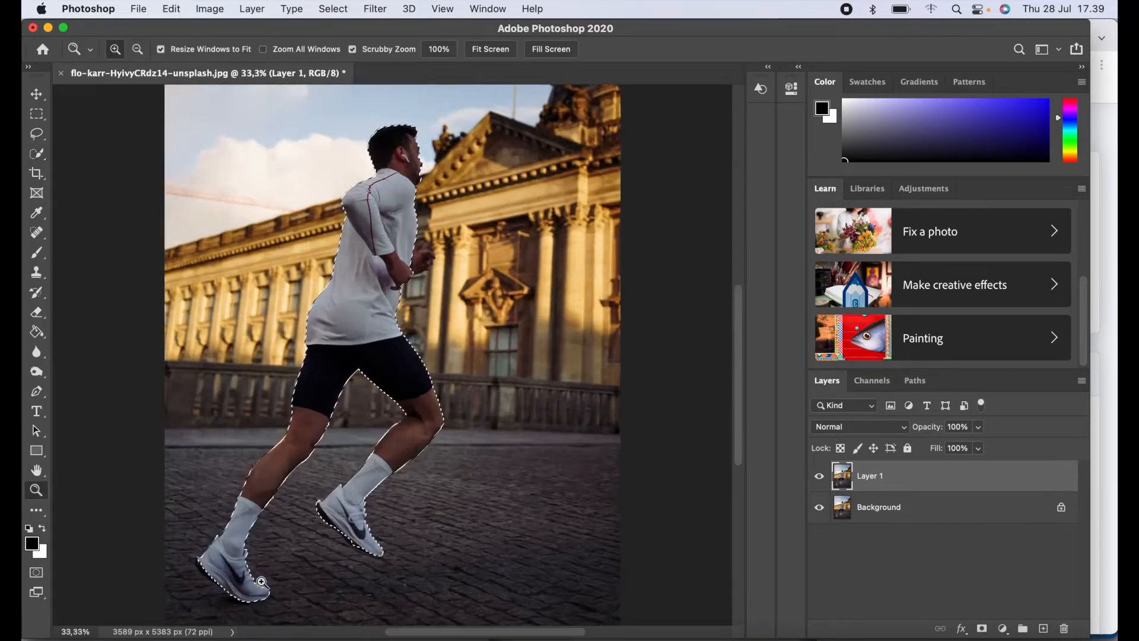
click(261, 583)
scroll(261, 582, down, 3)
drag(300, 472, 300, 470)
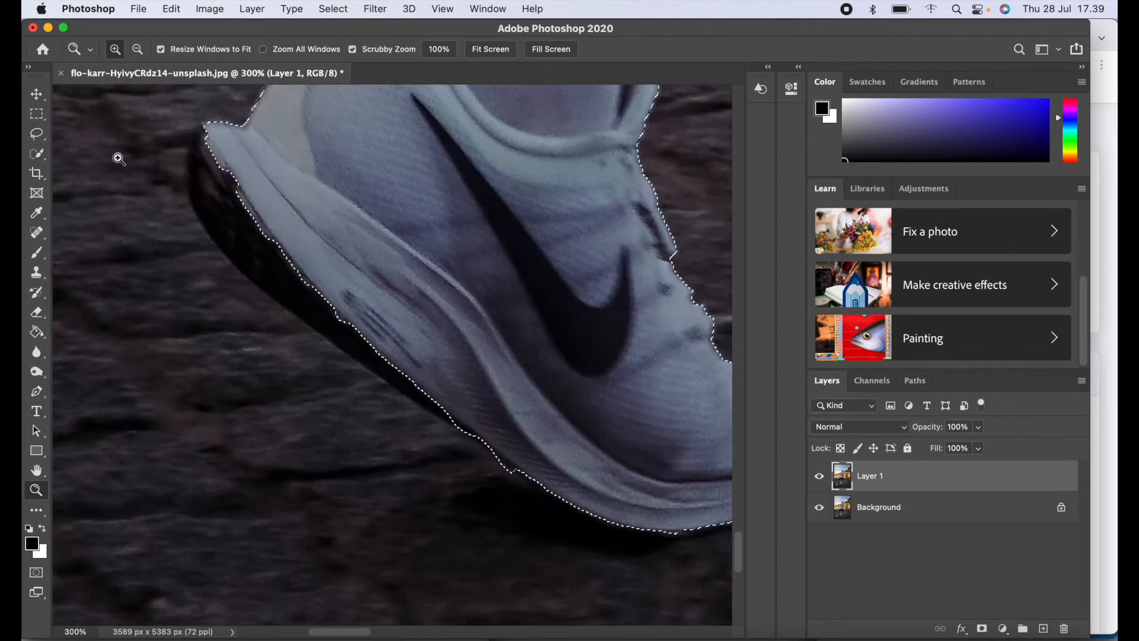
click(37, 155)
click(35, 162)
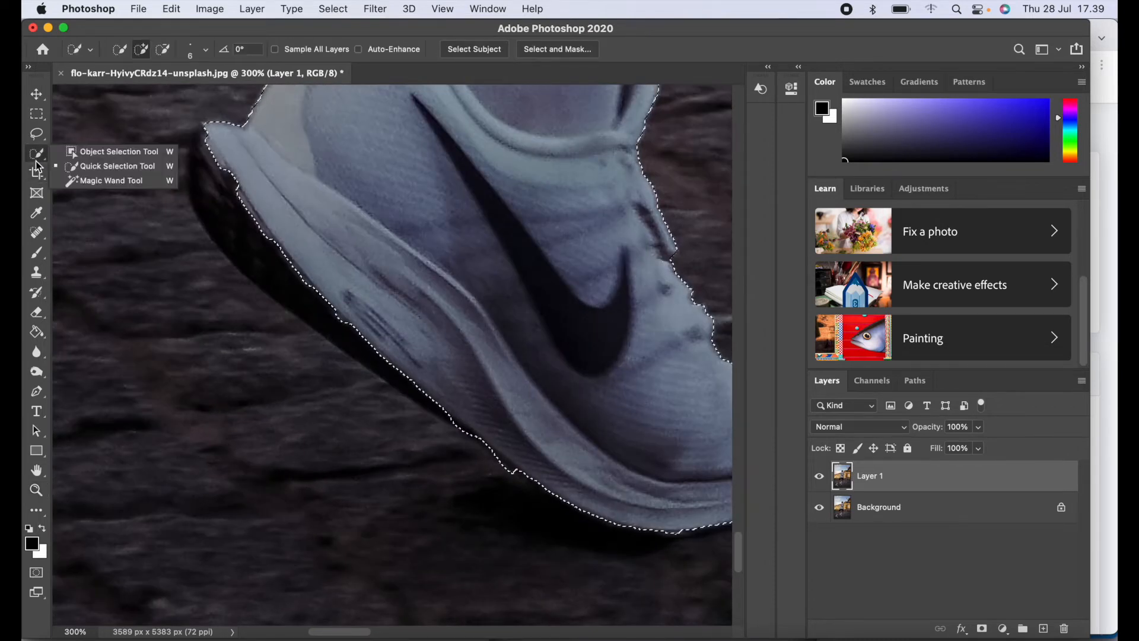
click(97, 168)
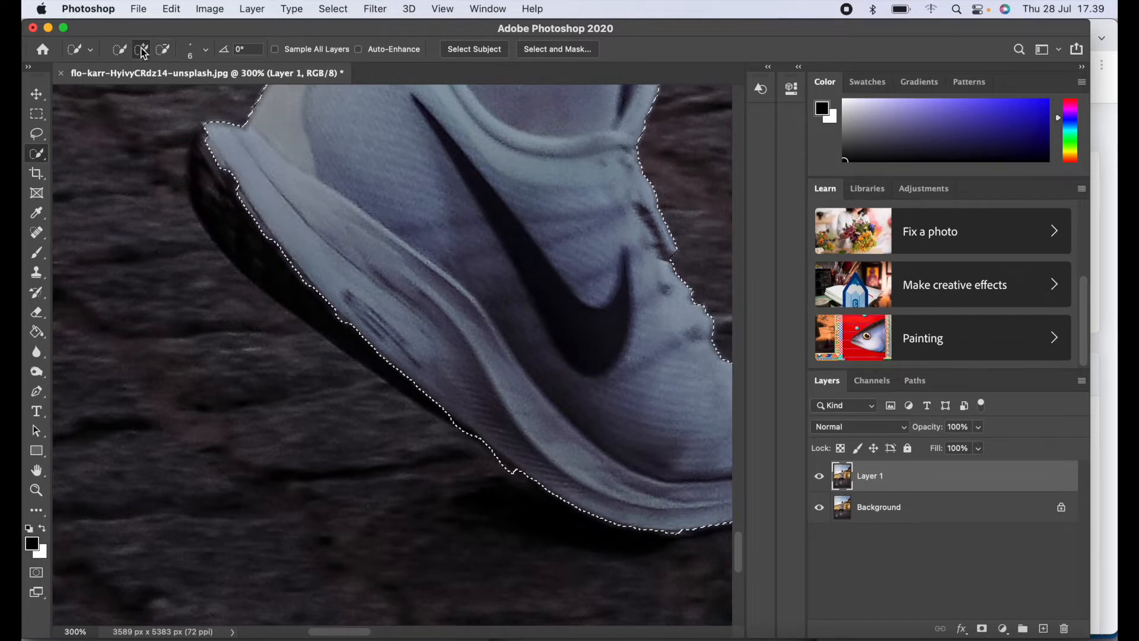
mouse_move(213, 154)
mouse_down()
mouse_move(205, 186)
mouse_move(227, 227)
mouse_move(221, 160)
mouse_move(214, 178)
mouse_move(229, 169)
mouse_move(243, 211)
mouse_up()
right_click(213, 173)
click(212, 173)
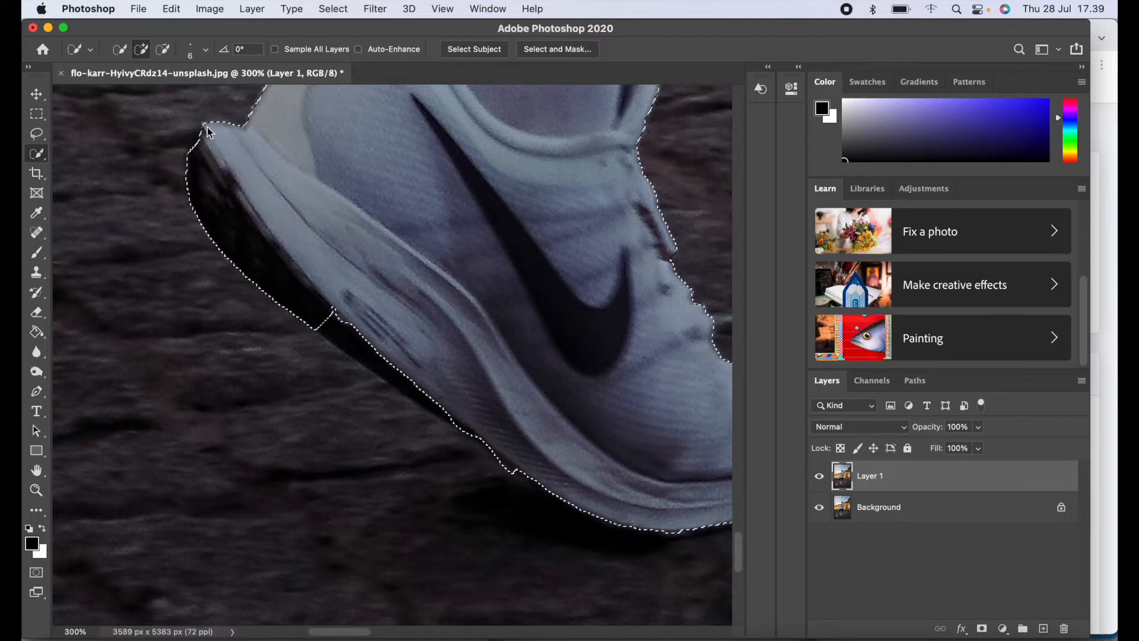
Step: Extend the selection along the remaining dark sole of the rear shoe towards the toe
drag(325, 304, 405, 364)
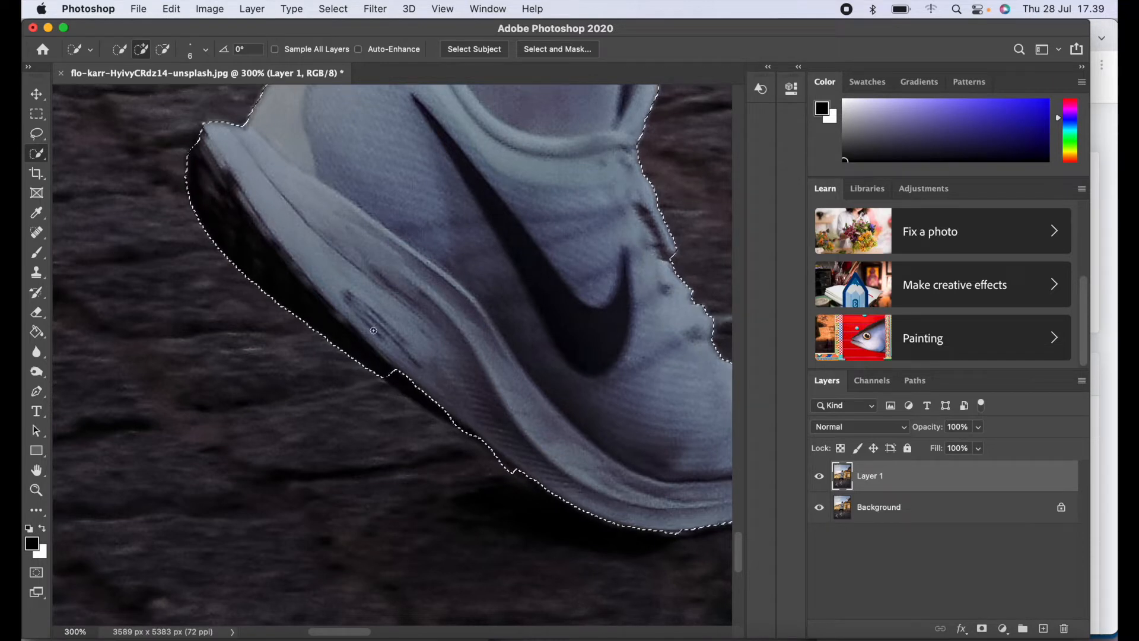
scroll(374, 331, right, 3)
scroll(373, 331, down, 1)
drag(306, 340, 364, 383)
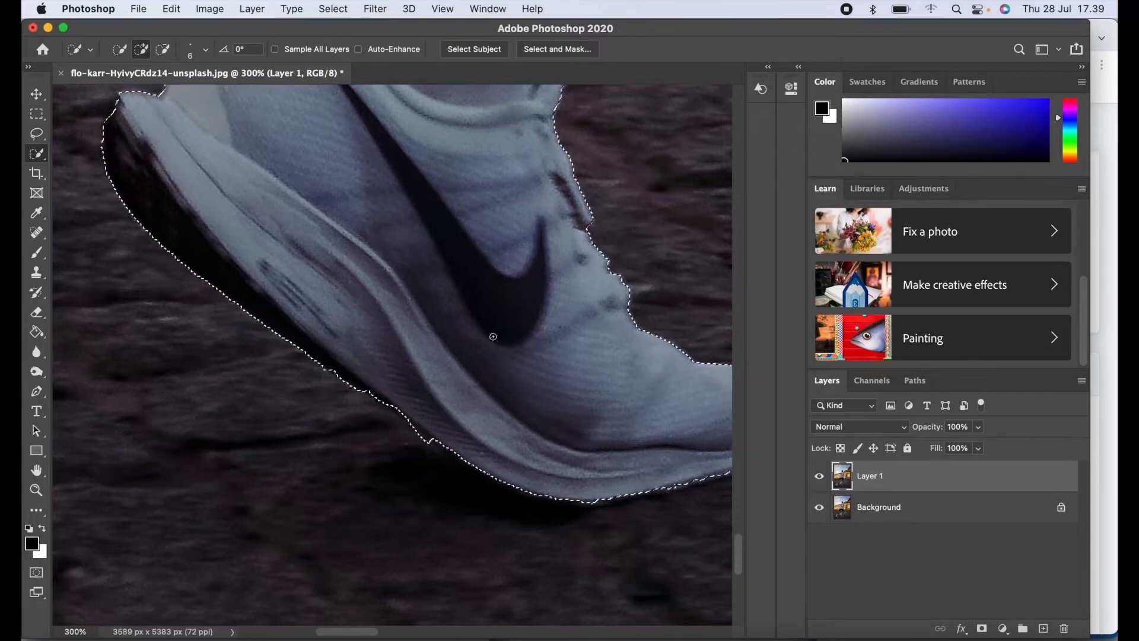
Step: Refine the selection around the runner's far hand, adding missed fingers and subtracting the surrounding background
scroll(493, 337, up, 10)
scroll(493, 336, up, 15)
scroll(493, 337, right, 5)
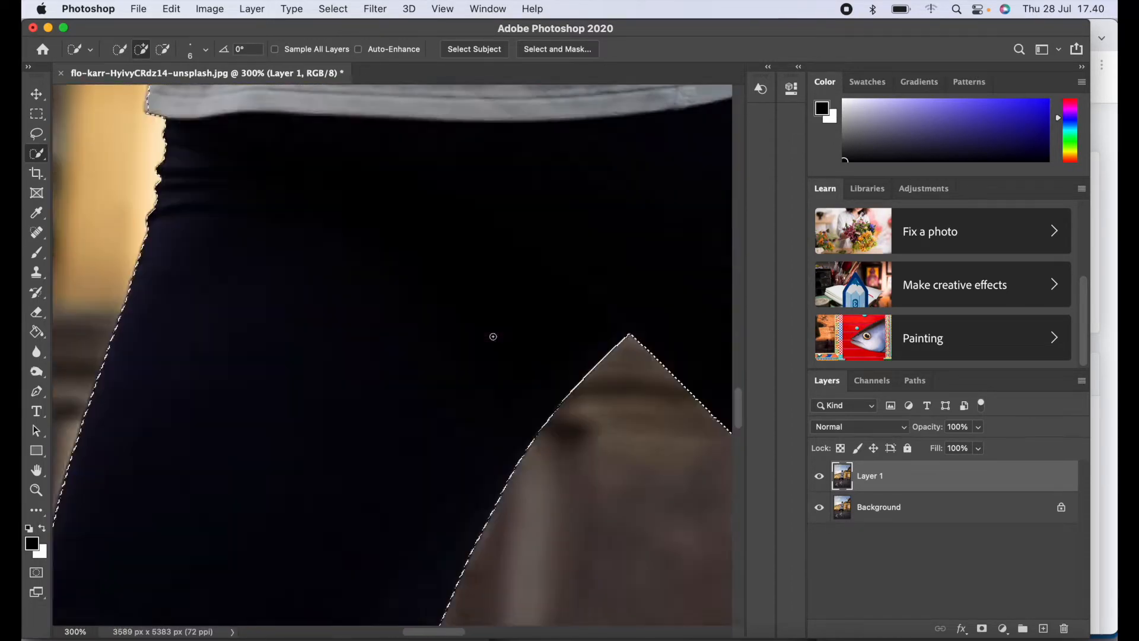
key(alt)
scroll(357, 354, down, 20)
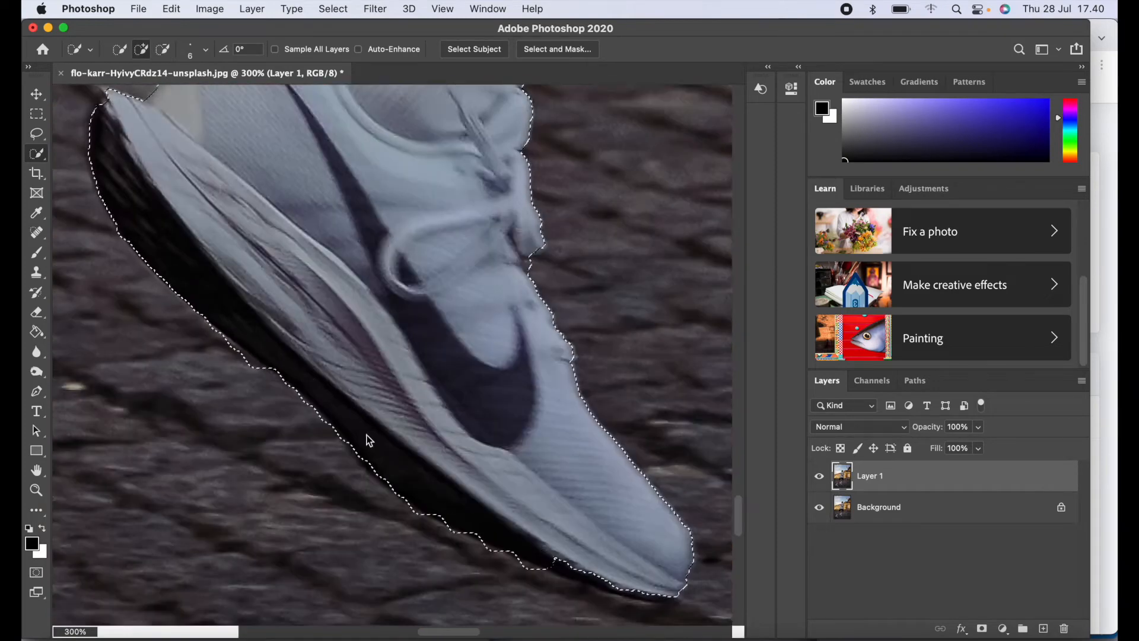
scroll(369, 437, up, 15)
click(417, 568)
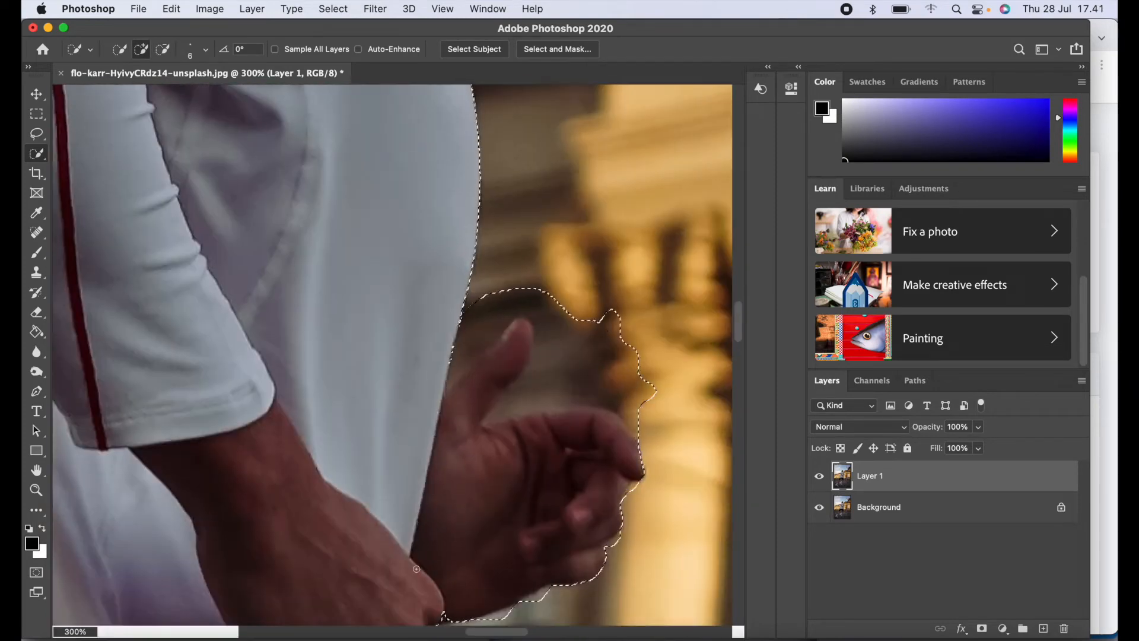
alt+click(643, 402)
click(141, 50)
click(516, 342)
click(162, 49)
click(543, 392)
click(491, 356)
scroll(491, 356, down, 8)
scroll(492, 356, up, 15)
scroll(492, 356, left, 5)
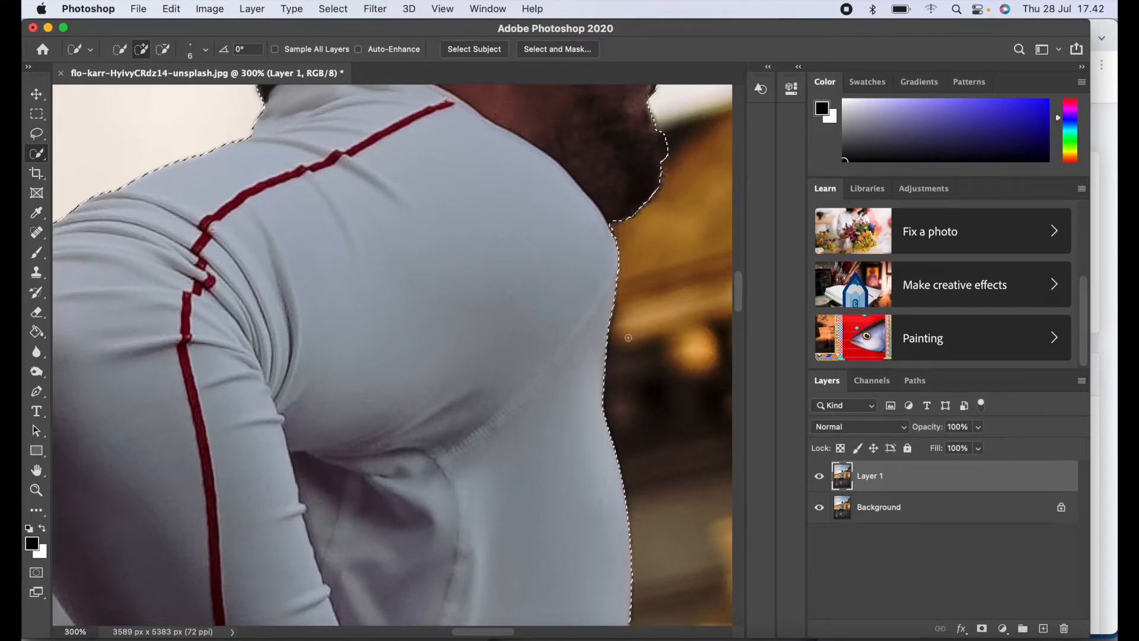
Step: Fit the whole photo in view and copy the selected runner to a new layer
key(z)
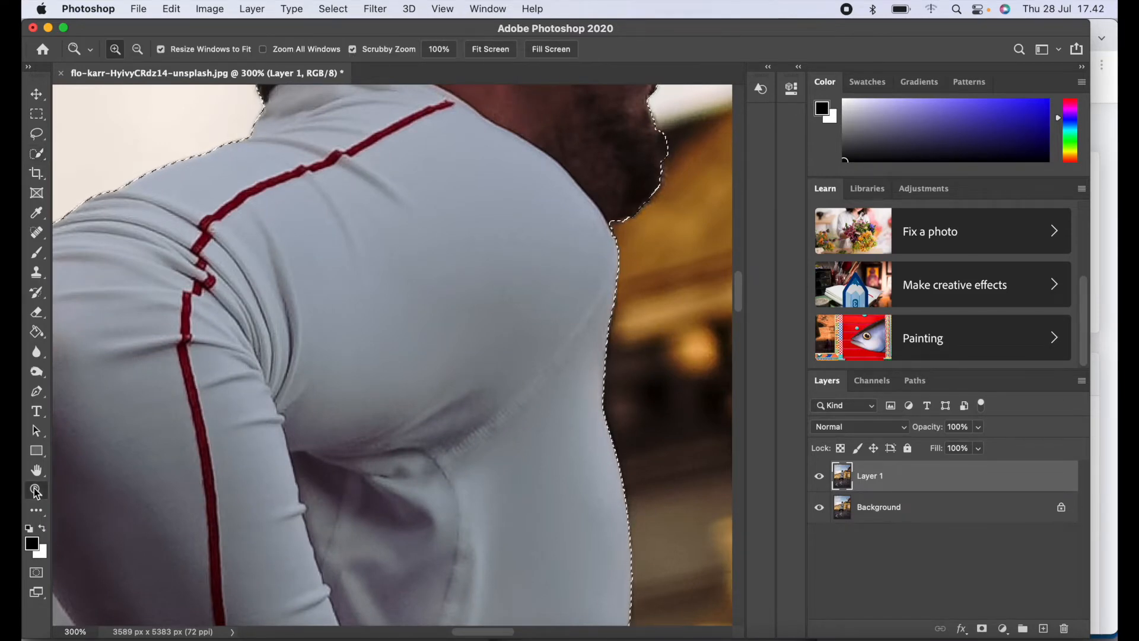
click(491, 49)
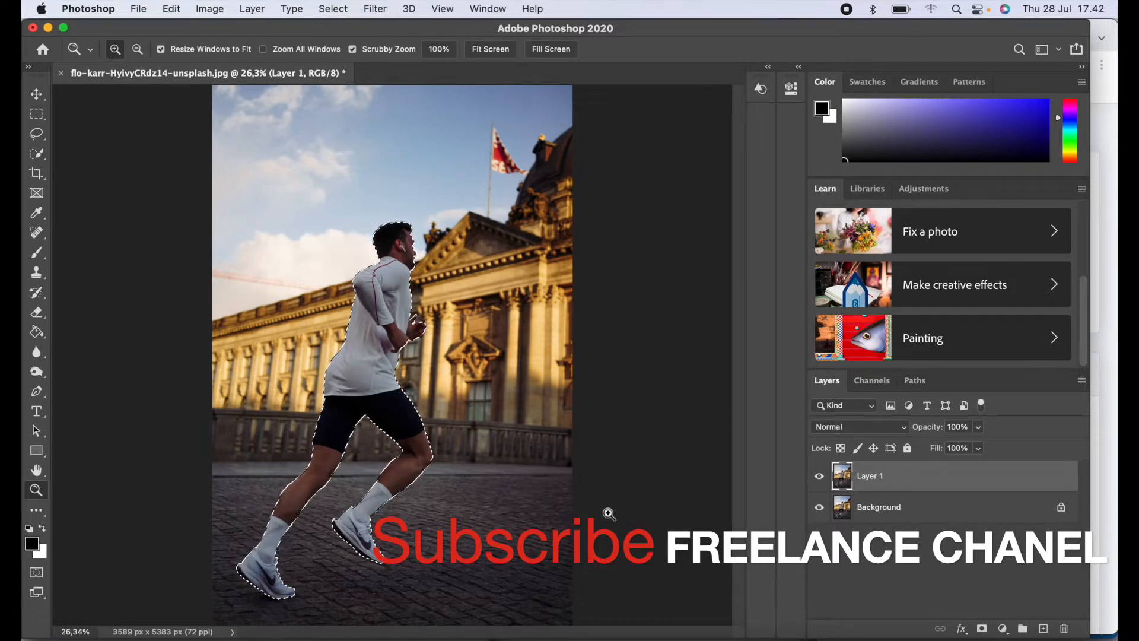
key(super+j)
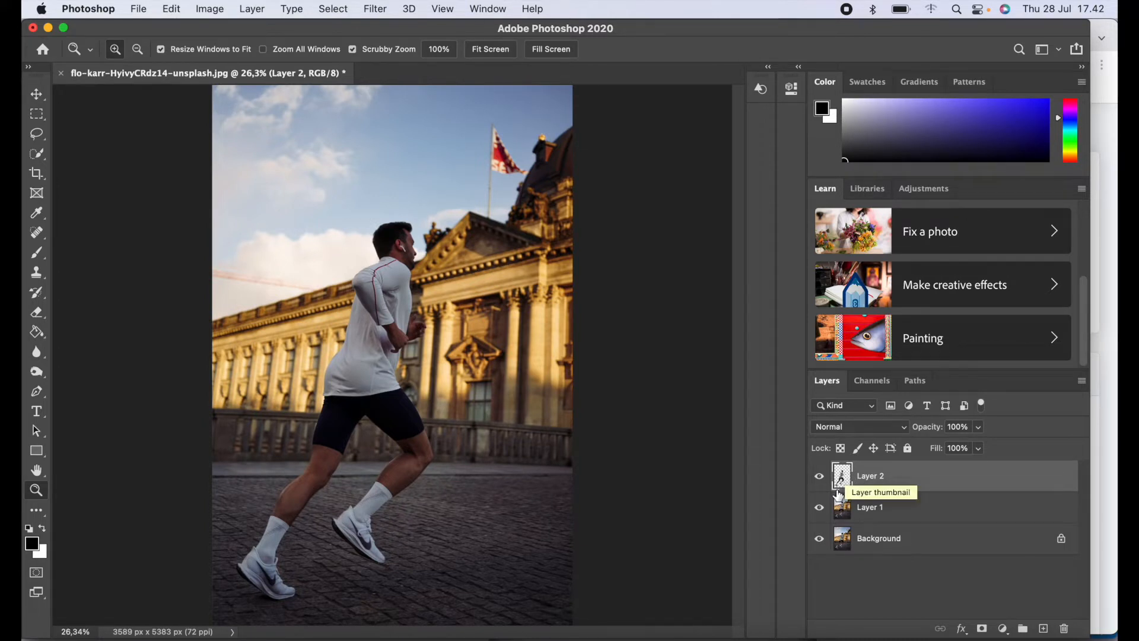
Step: Load the runner's outline from Layer 2 as a selection, hide Layer 2 and make Layer 1 active
click(842, 516)
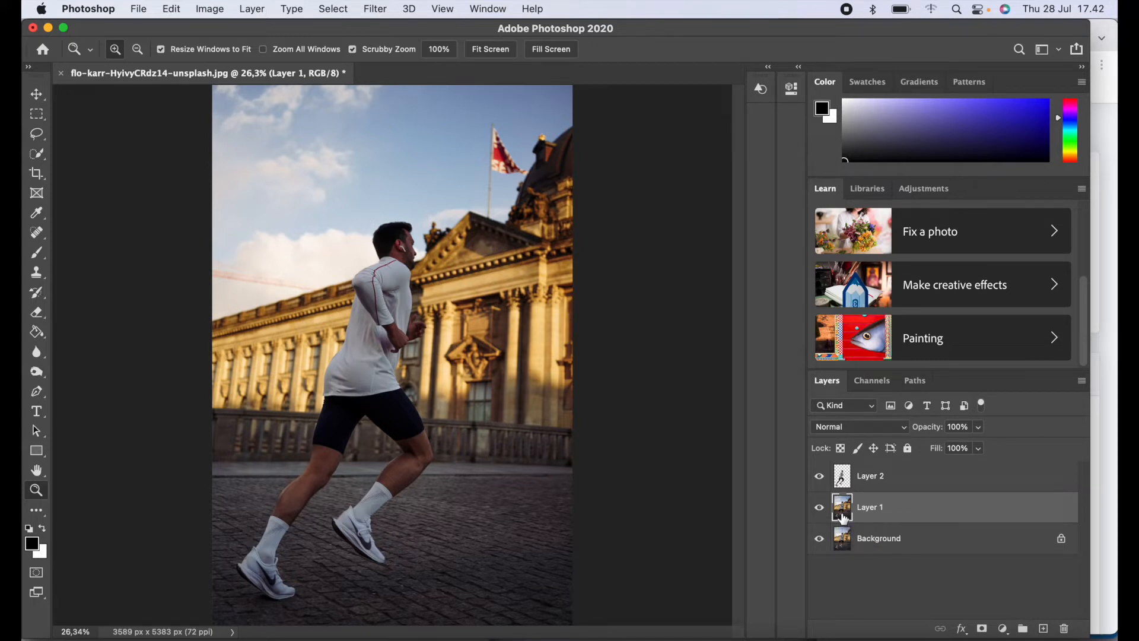
click(845, 478)
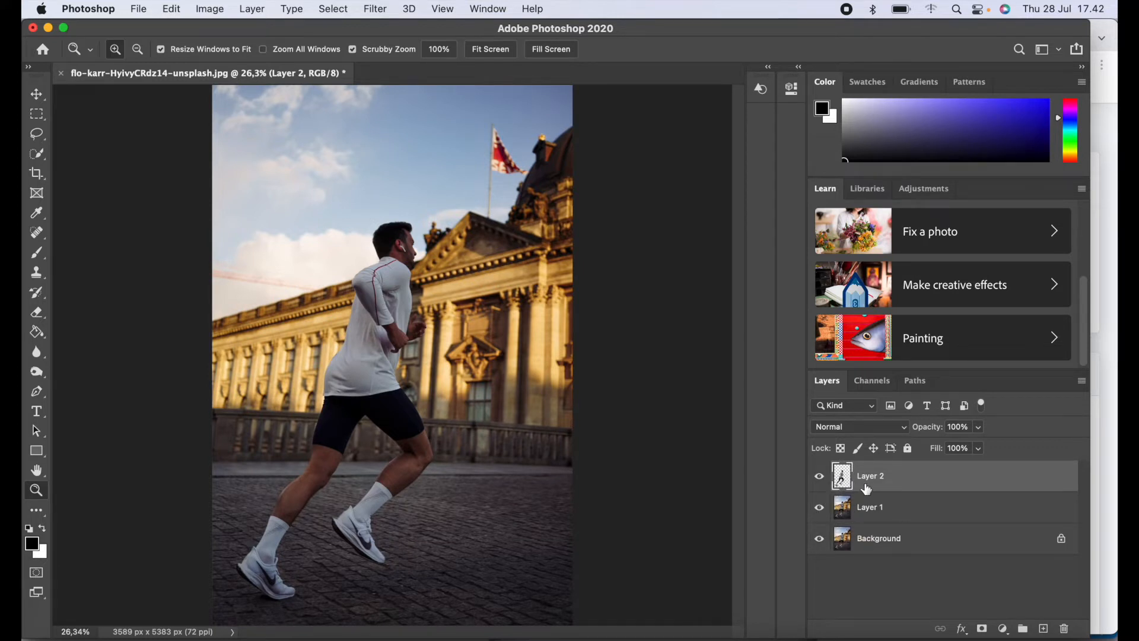
super+click(841, 482)
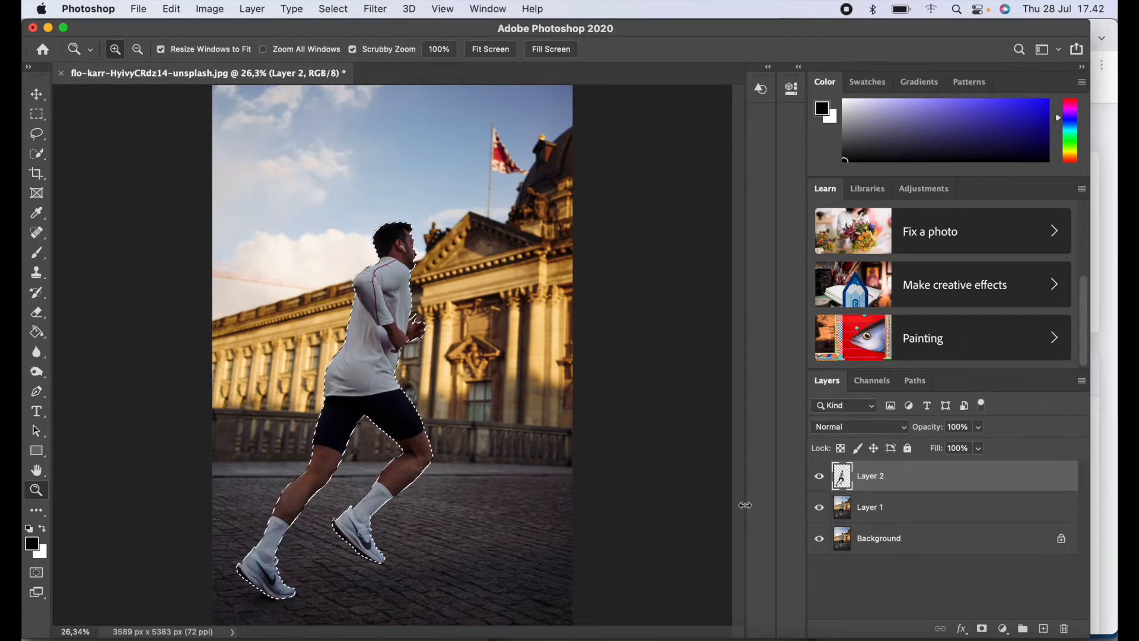
click(856, 511)
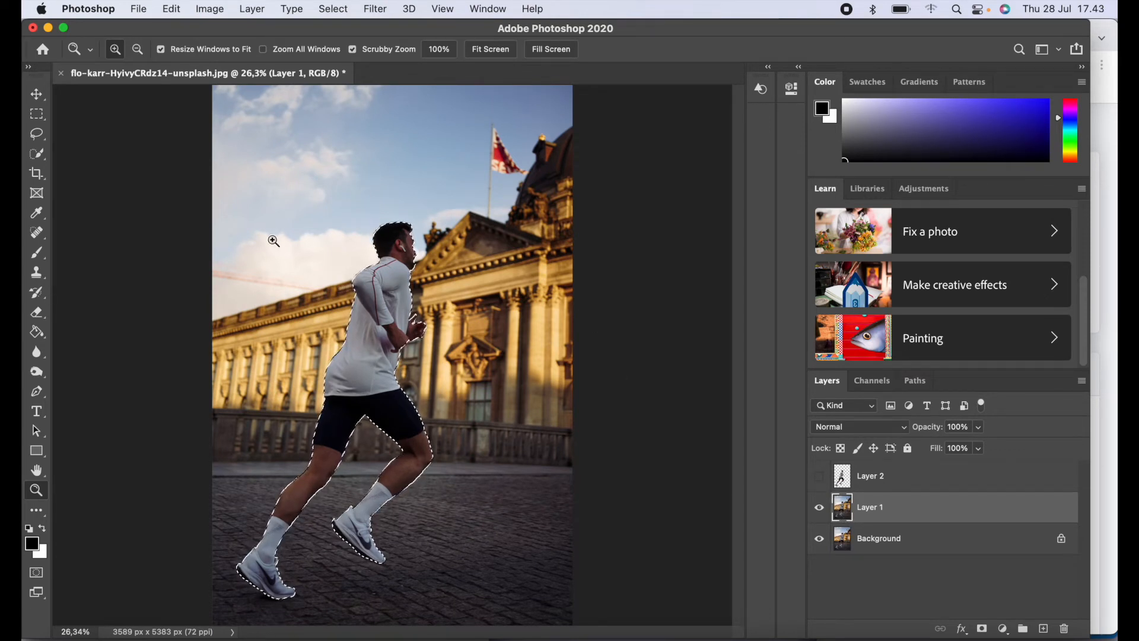
click(215, 11)
mouse_move(175, 16)
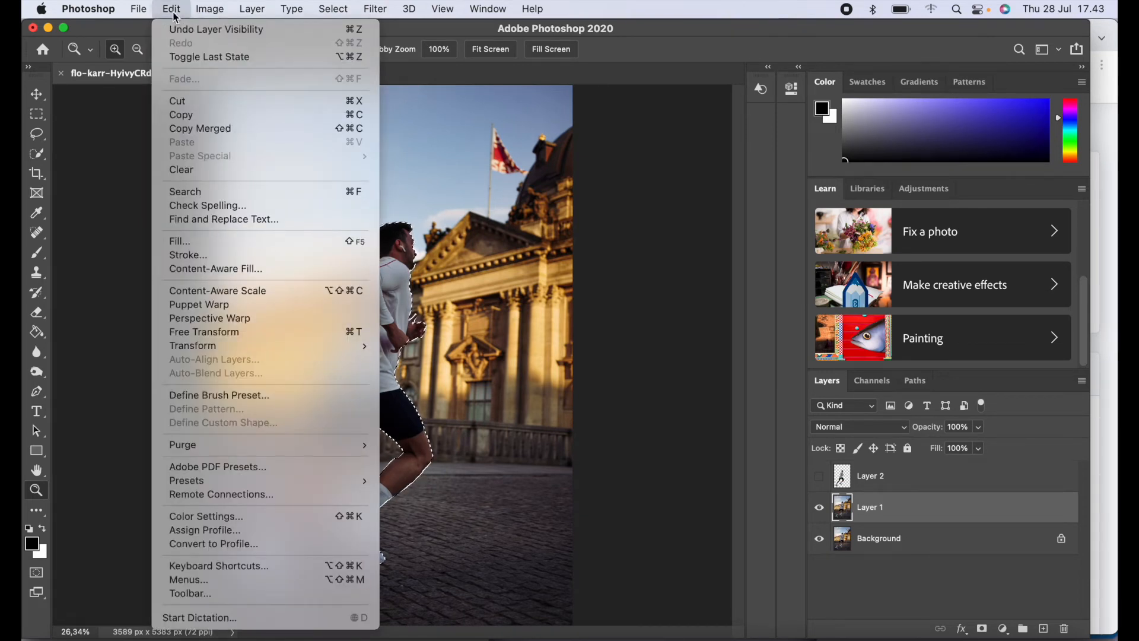
click(231, 270)
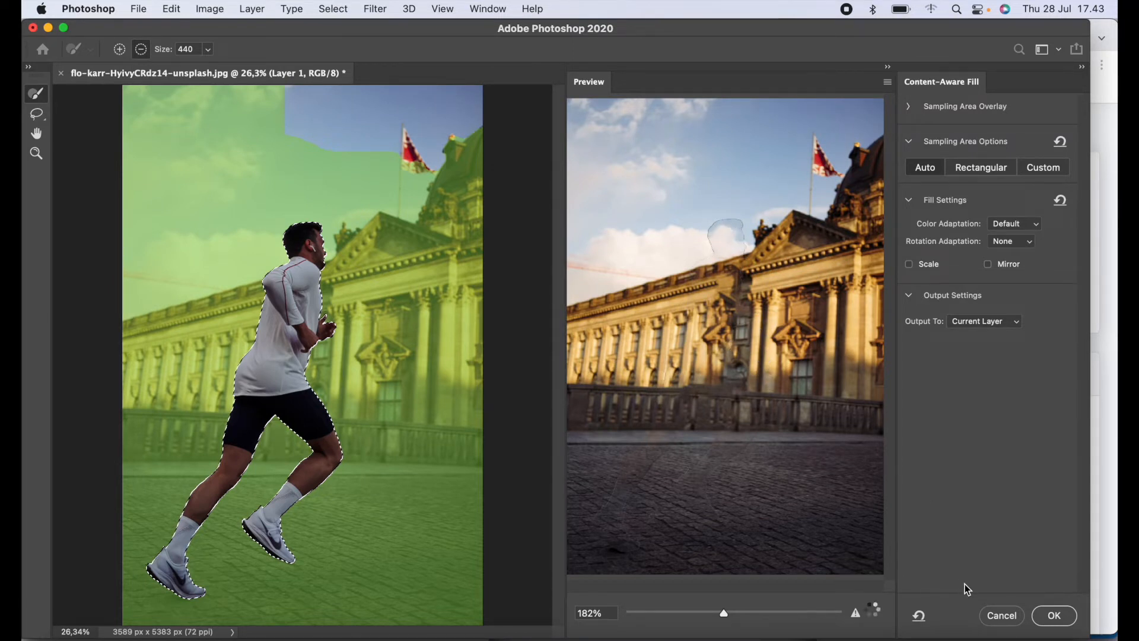
click(996, 621)
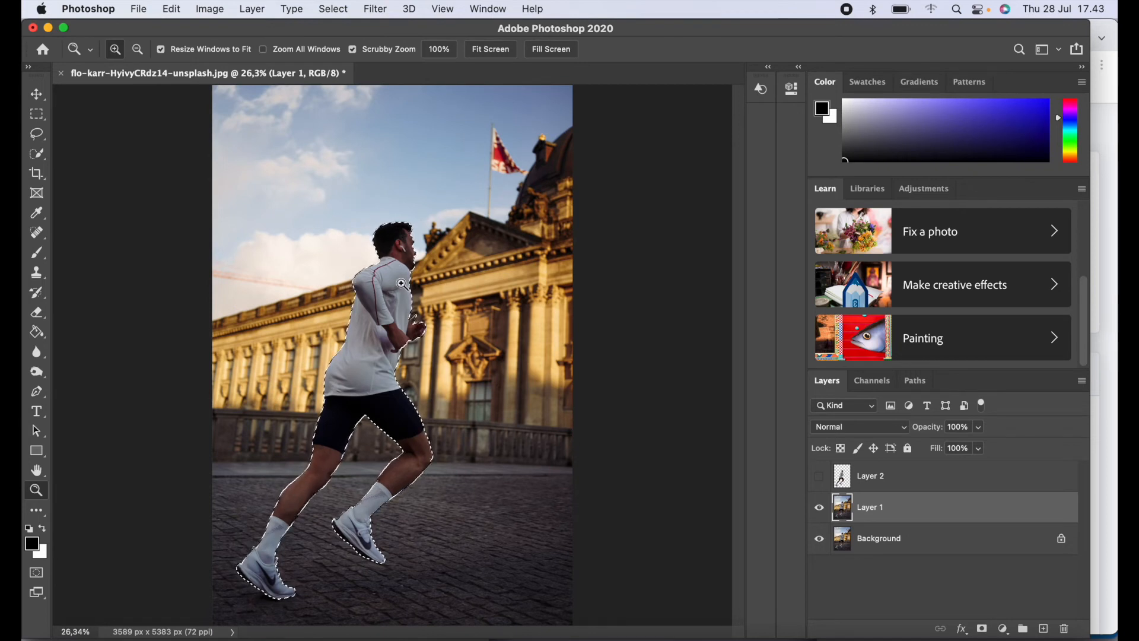
Step: Expand the runner selection by 5 pixels
click(332, 9)
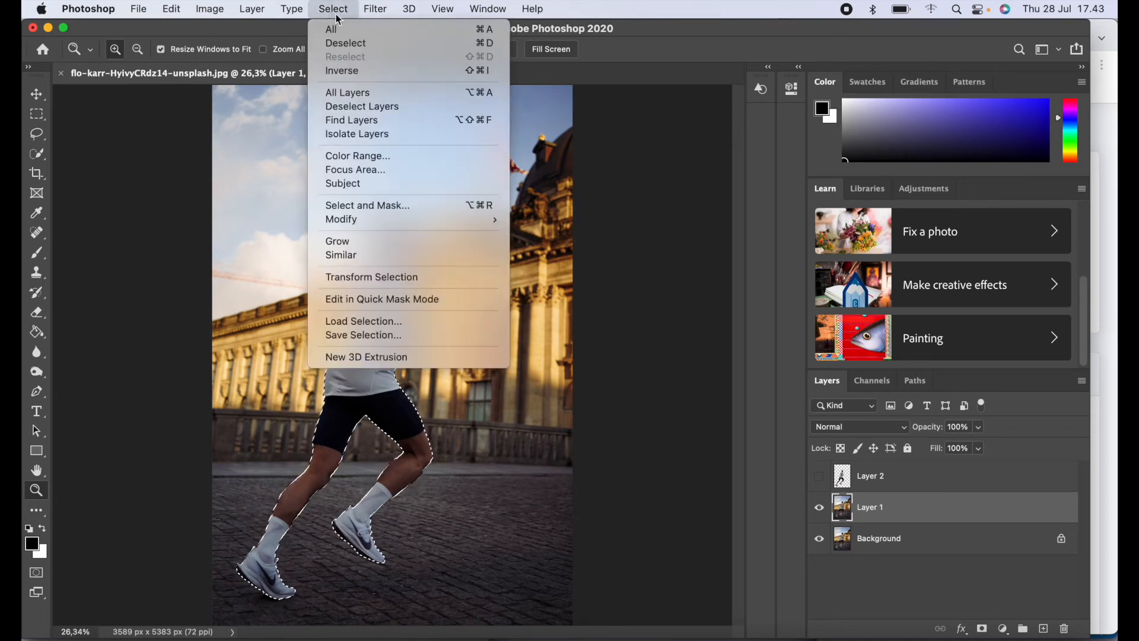
mouse_move(432, 219)
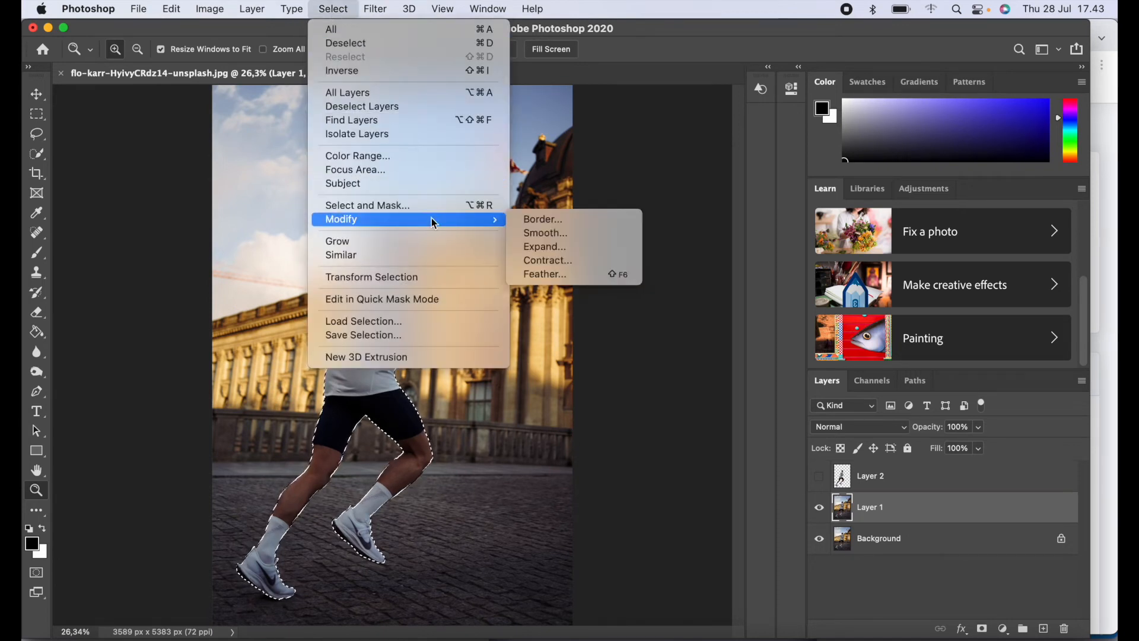
click(543, 251)
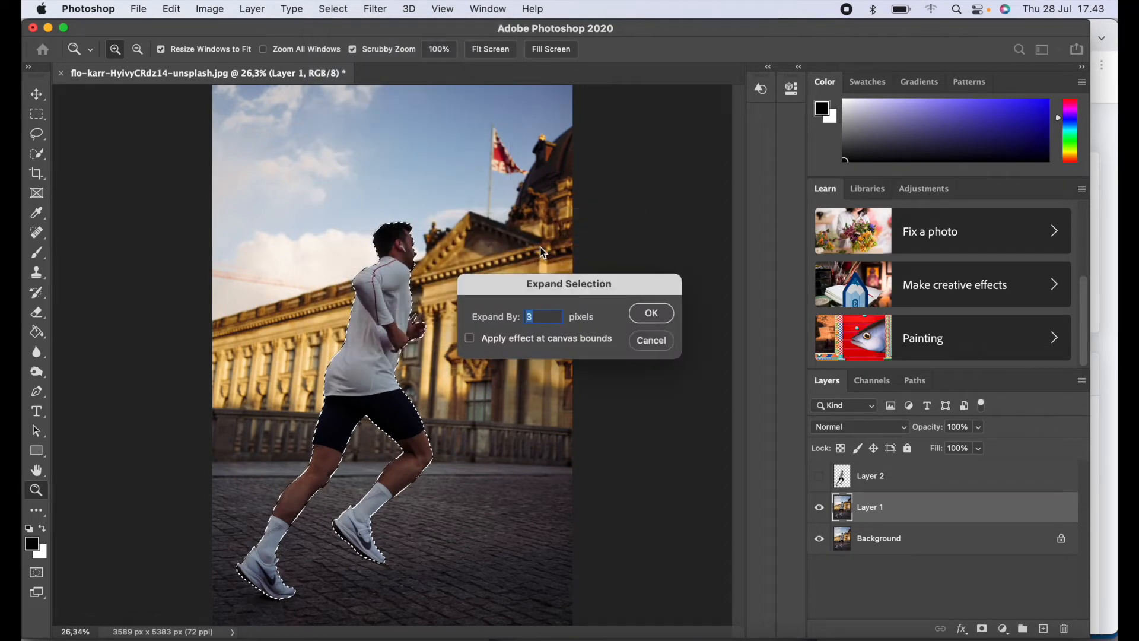
text(5)
click(652, 314)
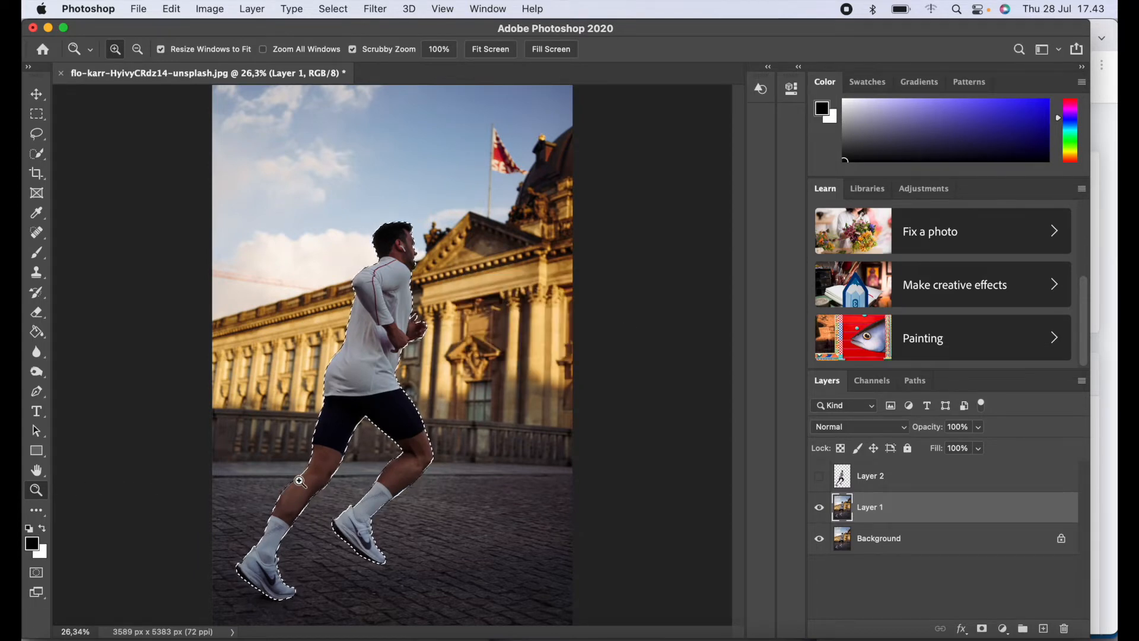
Step: Examine the expanded selection's edge up close along the runner's leg, shirt and head
click(299, 481)
click(299, 481)
click(299, 480)
click(300, 481)
click(300, 480)
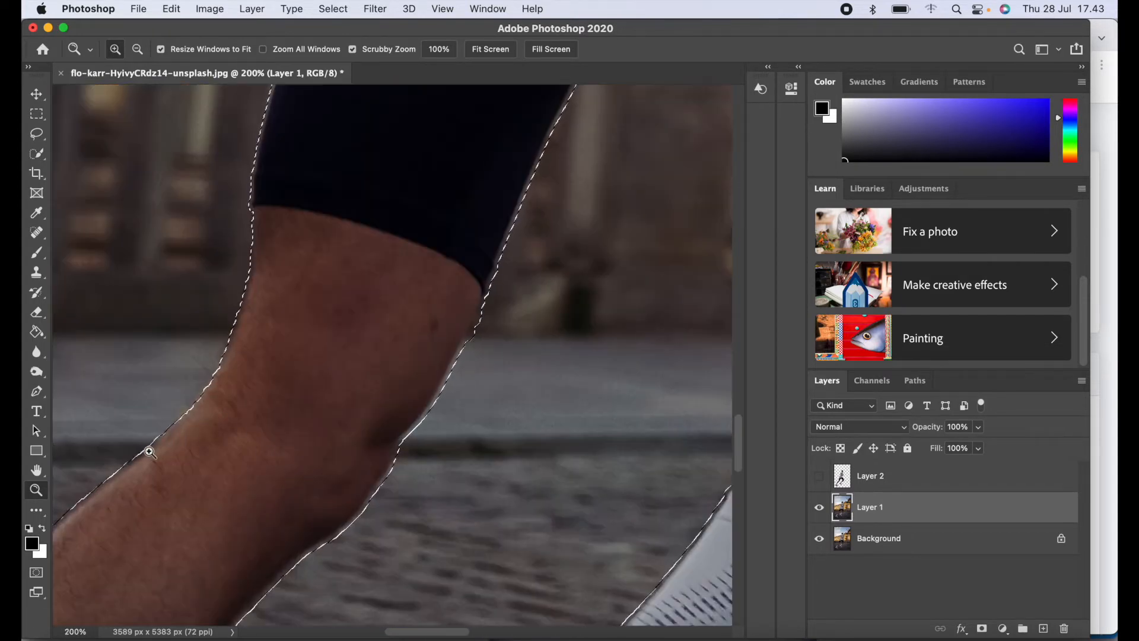
scroll(465, 305, up, 10)
scroll(468, 310, up, 10)
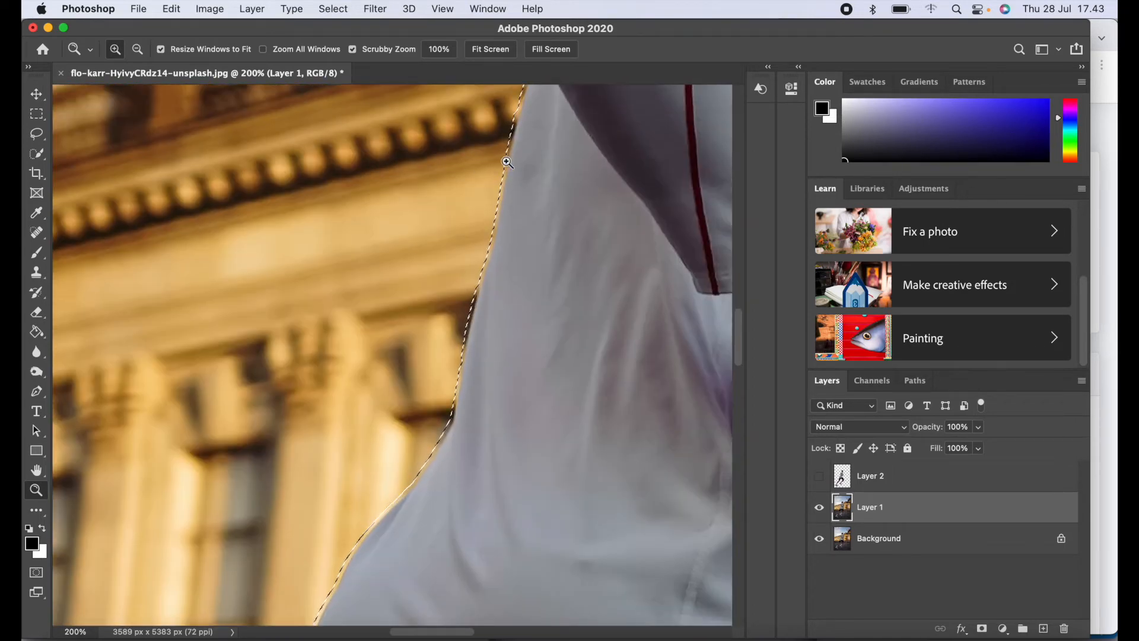
scroll(508, 162, up, 15)
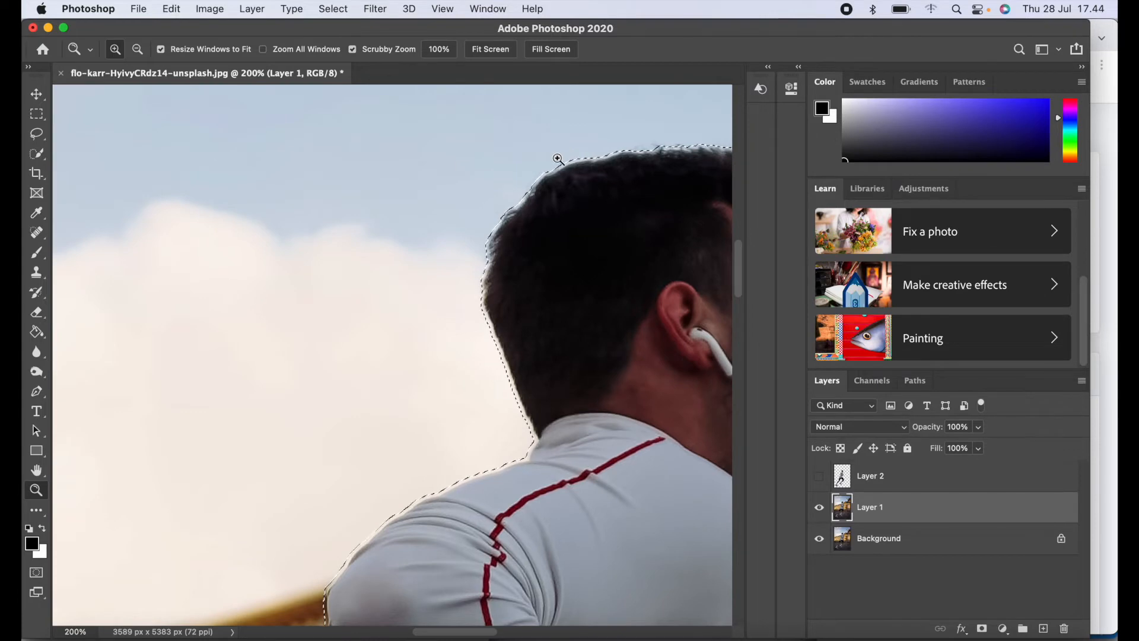
Step: Remove the runner from Layer 1 with Content-Aware Fill output to the current layer, fit the photo in view and deselect
click(172, 8)
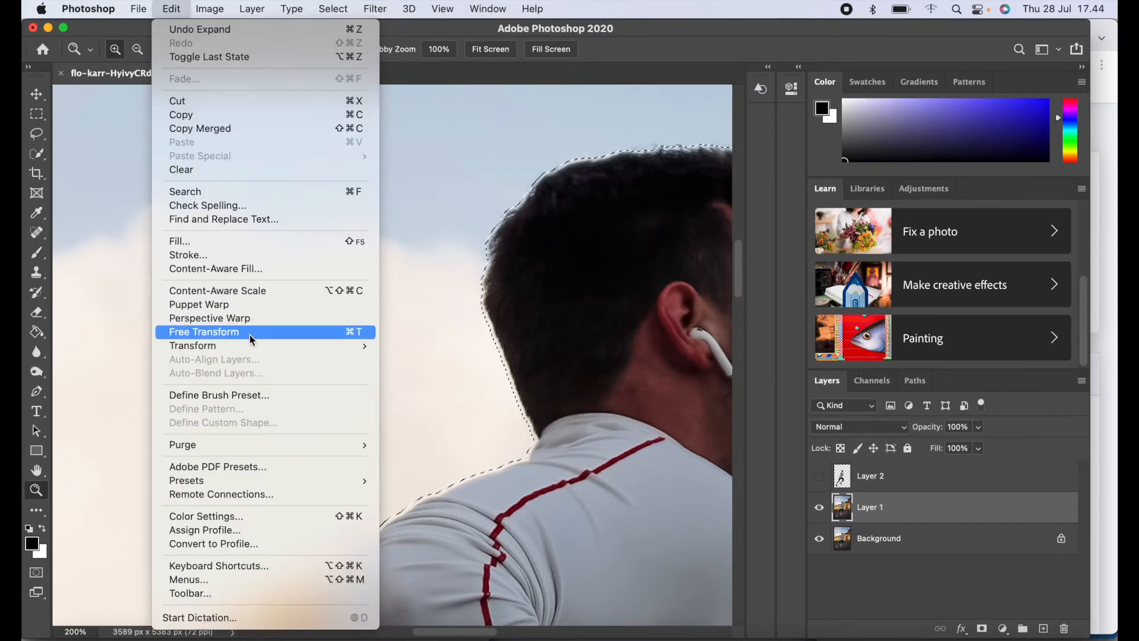
click(243, 270)
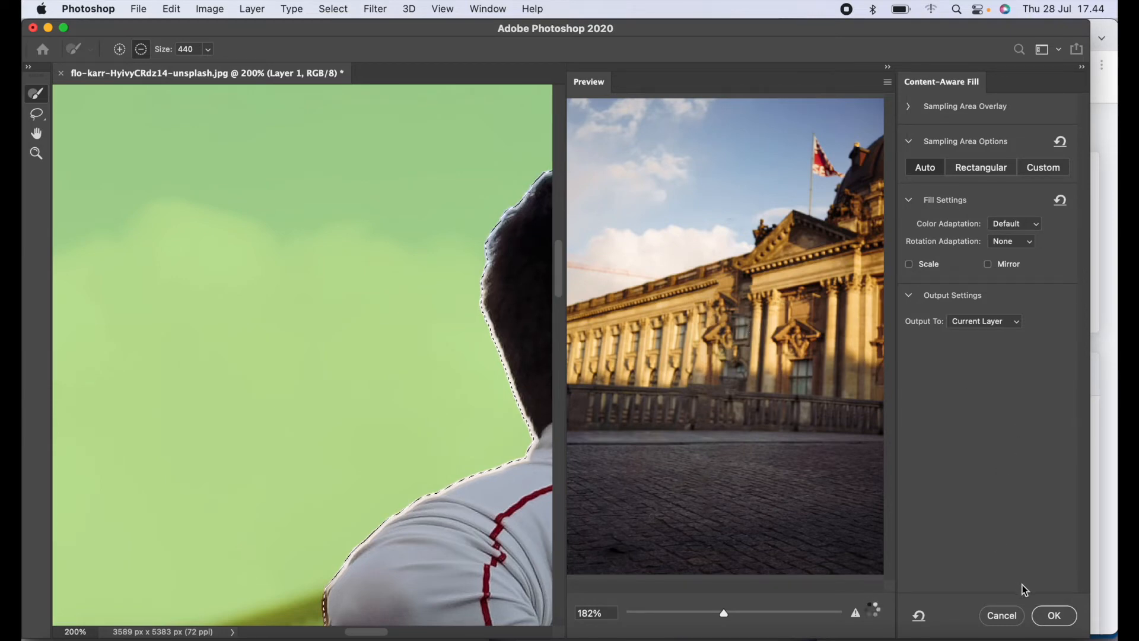
click(1041, 615)
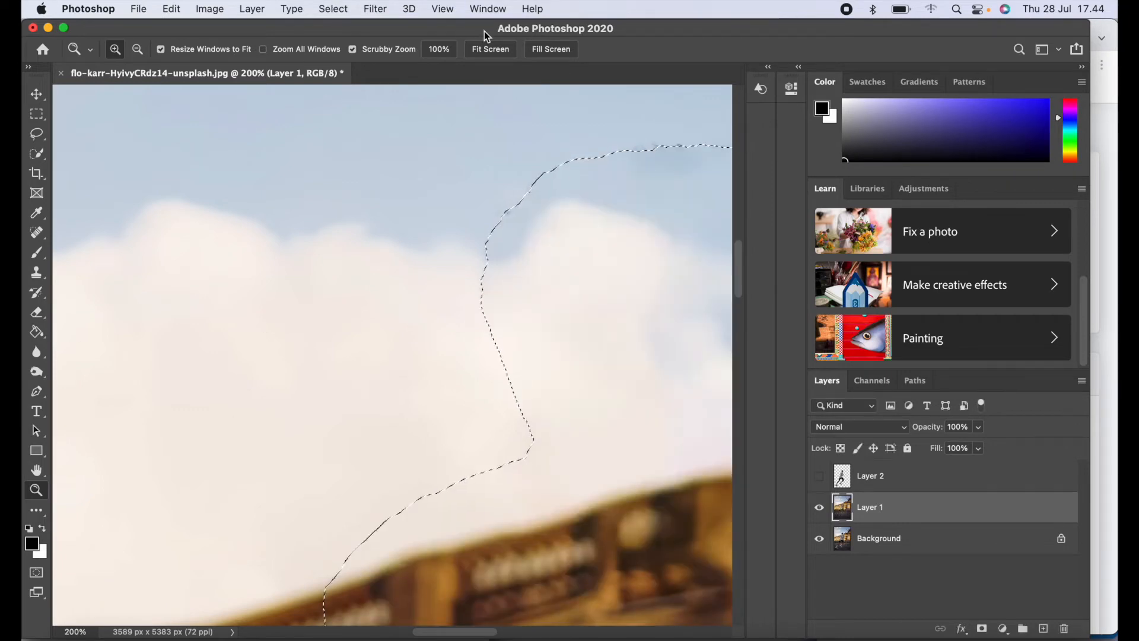
click(501, 49)
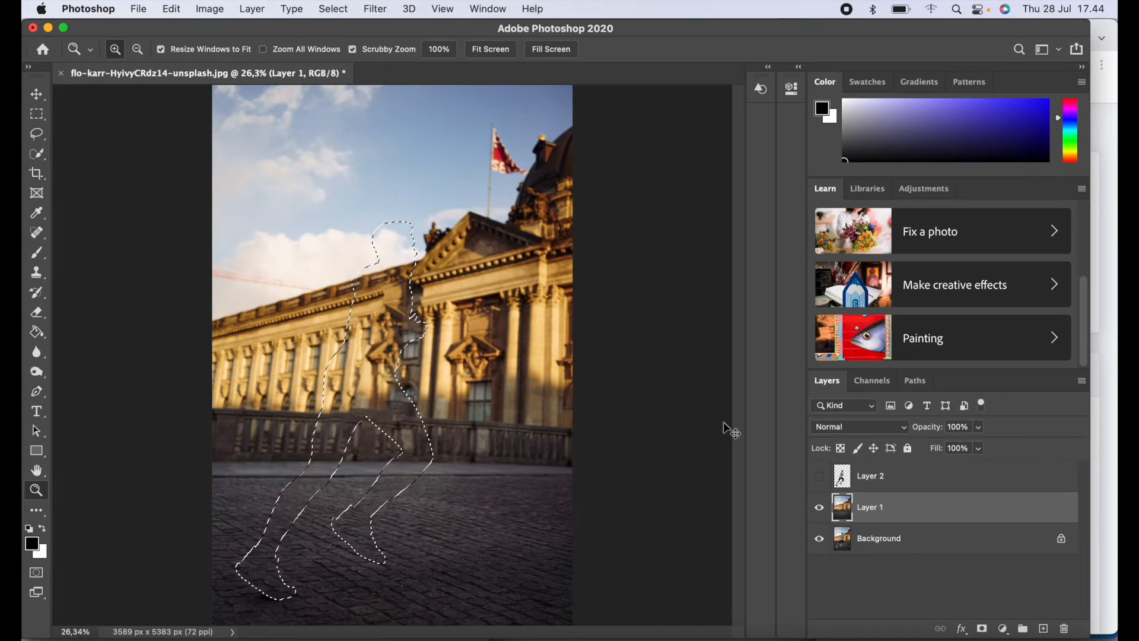
key(super+d)
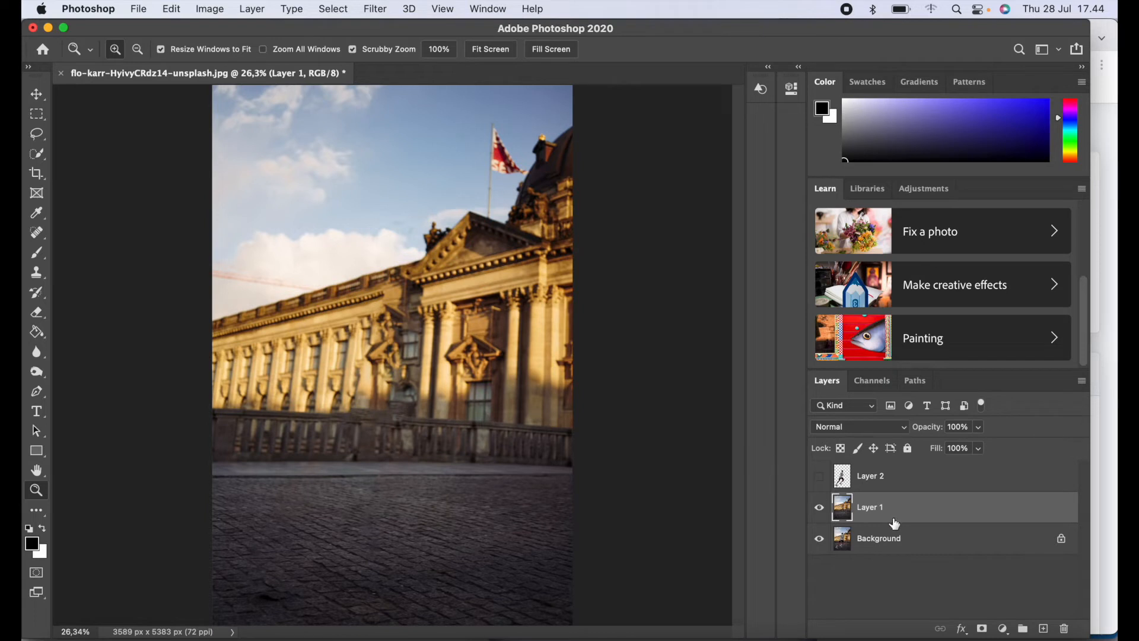
Step: Compare the photo with the runner on Layer 2 shown and hidden, leaving Layer 2 hidden
click(820, 476)
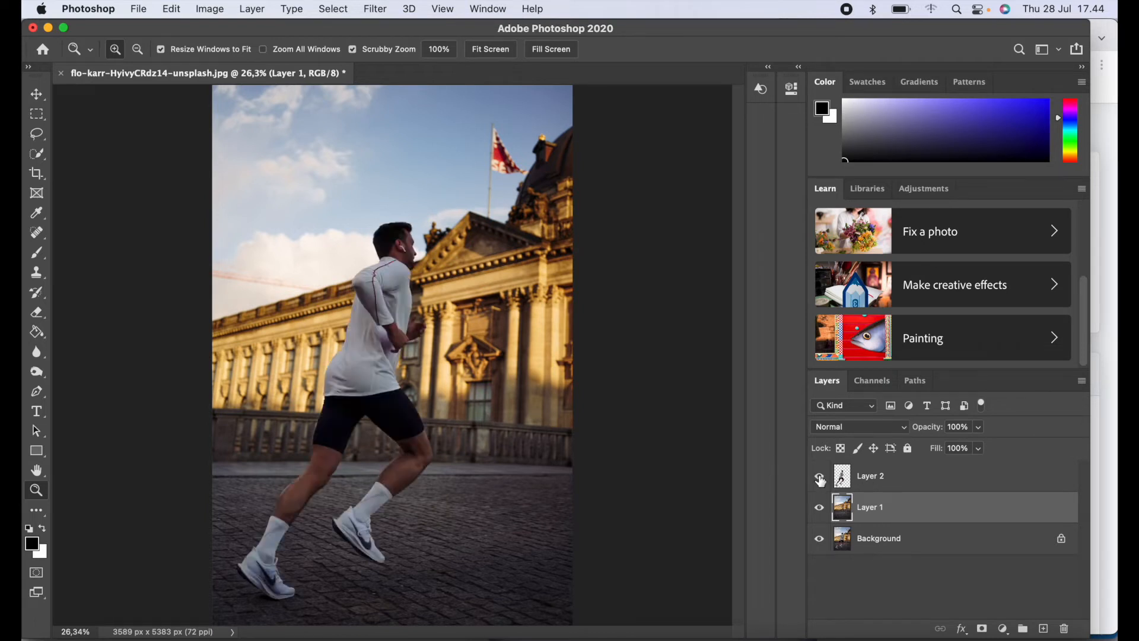
click(819, 478)
click(819, 478)
click(820, 478)
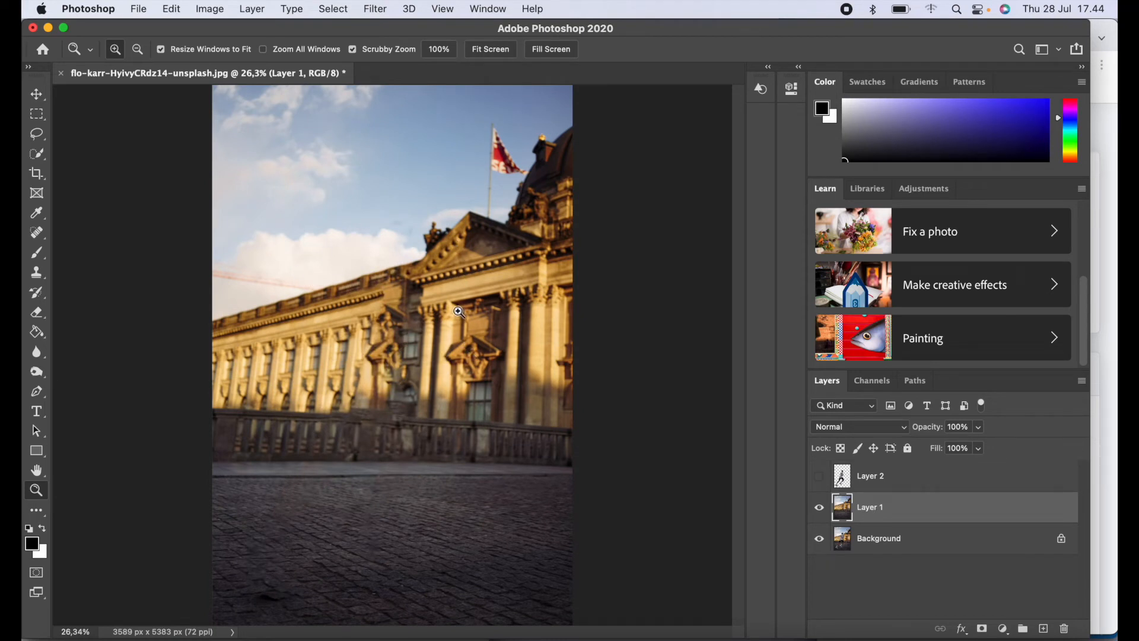
Step: Start a Path Blur on Layer 1 and stretch its path almost horizontally across the building, pointing opposite to the running direction
click(371, 12)
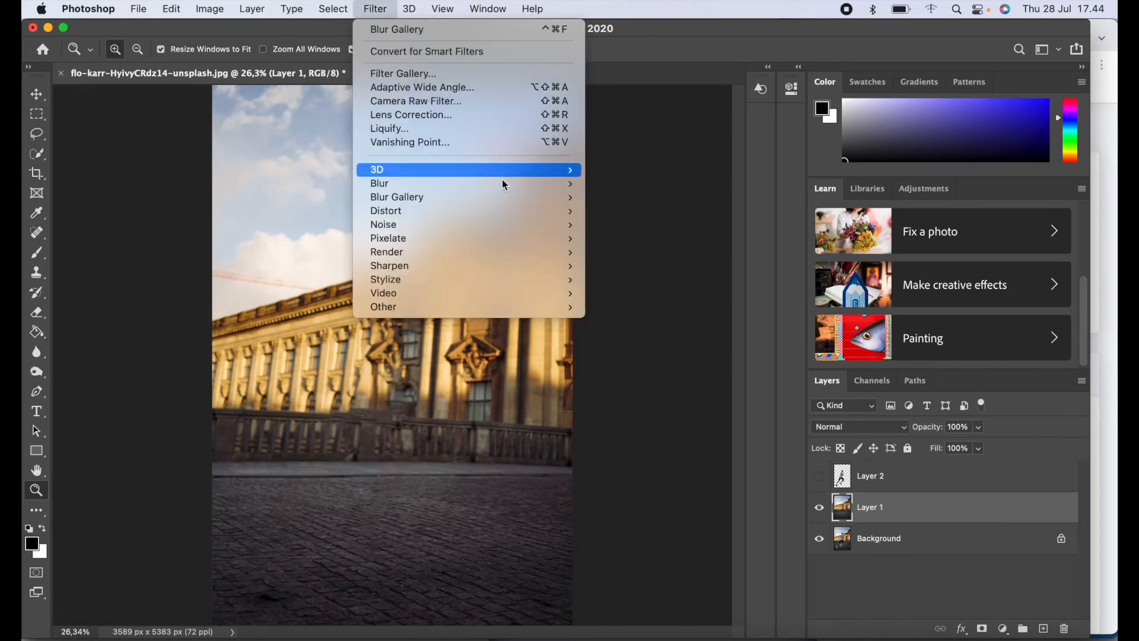
mouse_move(508, 206)
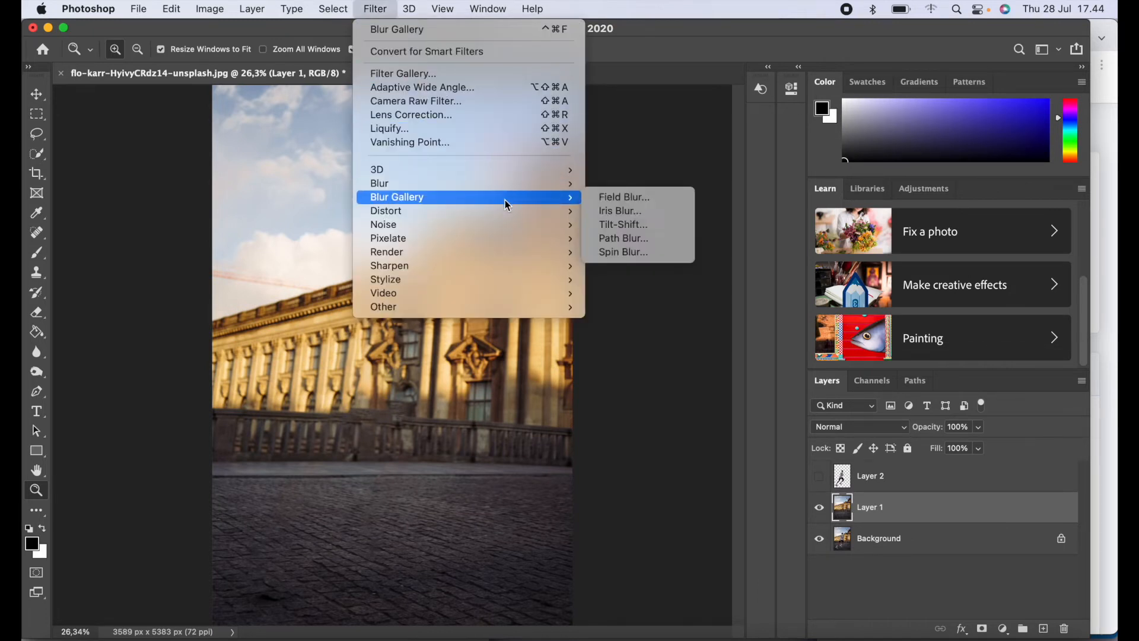
click(629, 243)
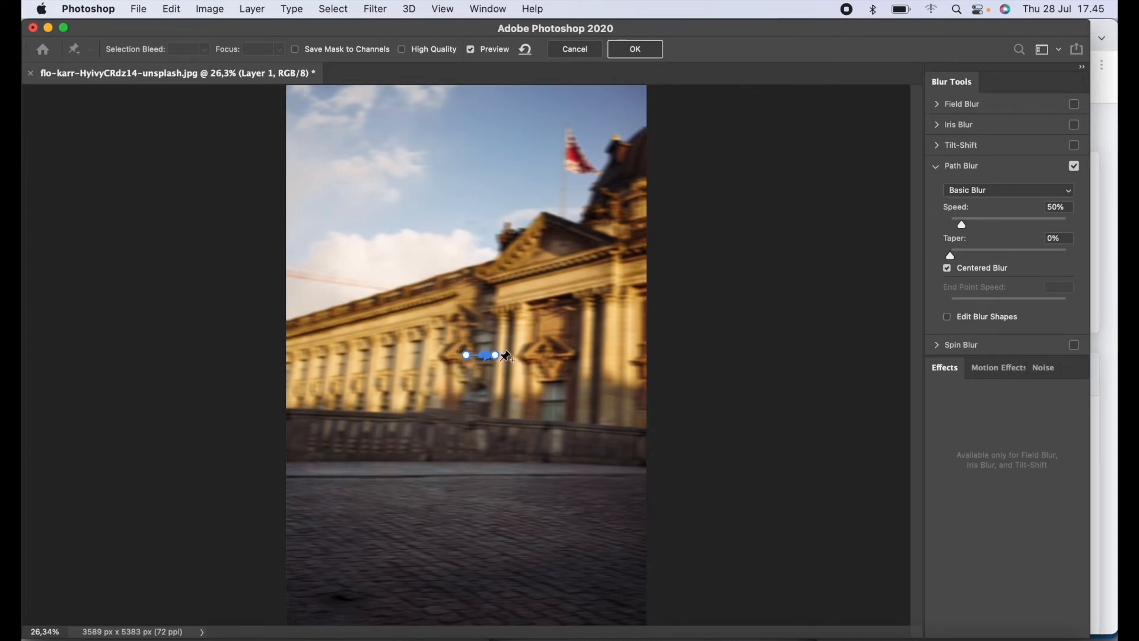
drag(497, 357, 302, 362)
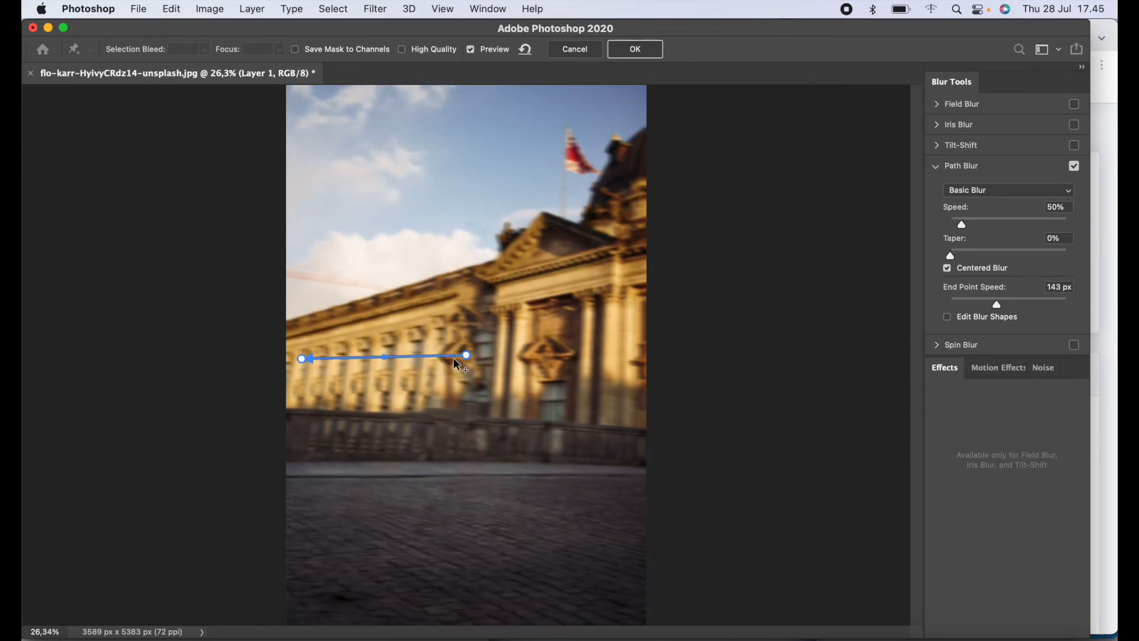
drag(463, 363, 604, 362)
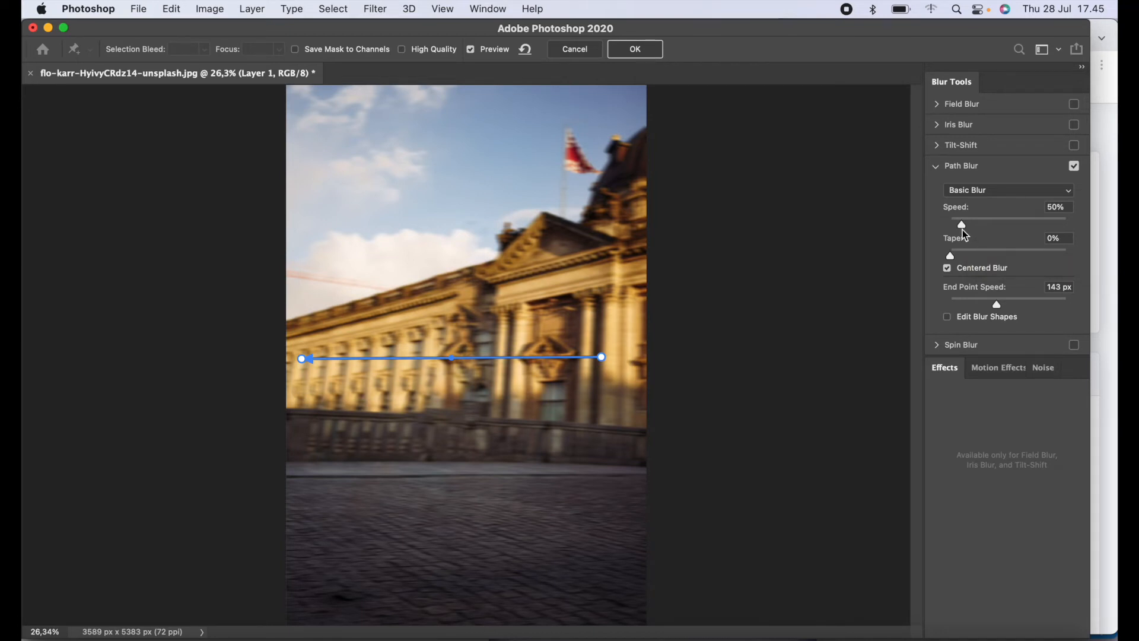
Step: Set the path blur's speed to 100%
drag(963, 230, 976, 227)
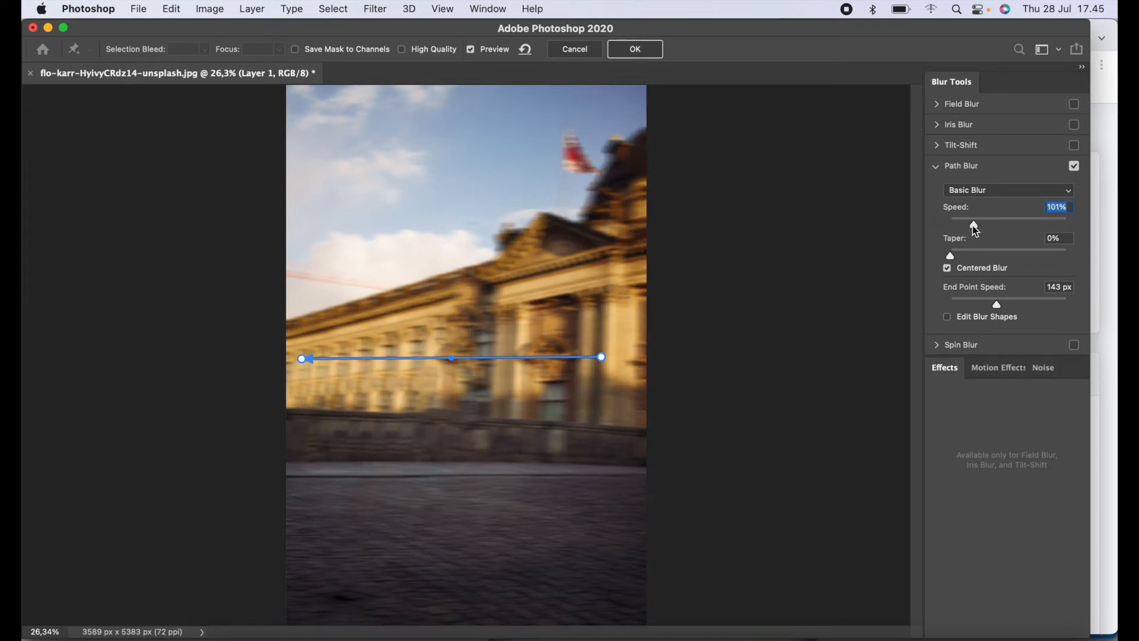
drag(978, 230, 974, 228)
text(100)
Step: Raise the path blur's taper moderately and apply the blur to the background layer
drag(952, 254, 982, 258)
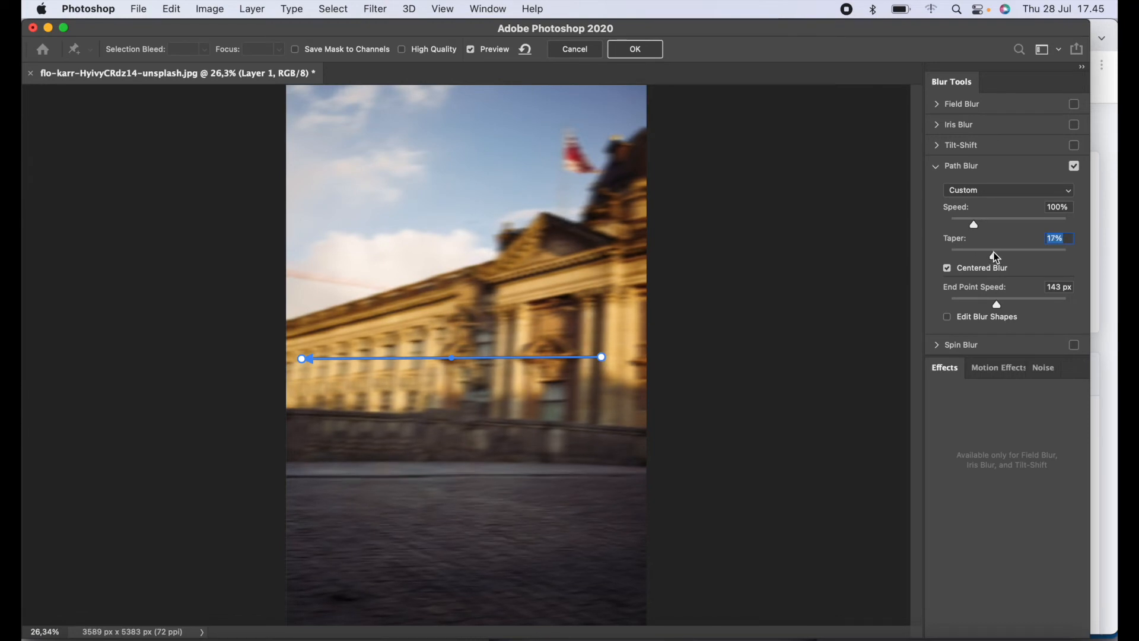
drag(996, 258, 1010, 257)
drag(1011, 257, 1000, 258)
click(638, 50)
click(635, 49)
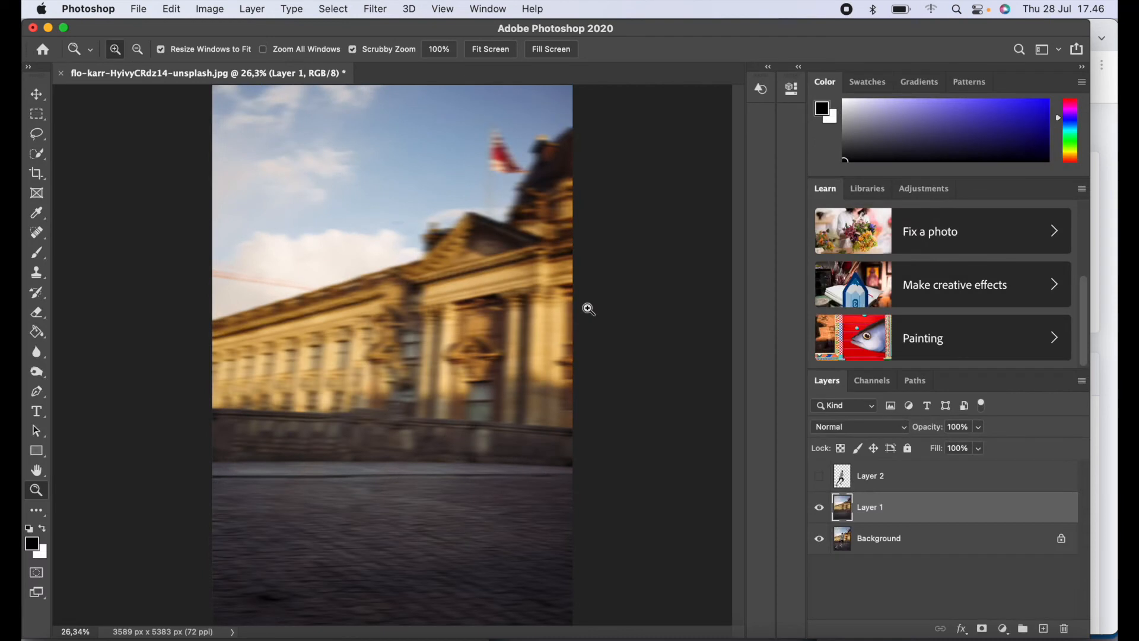
Step: Select Layer 2, make it visible and add a Brightness/Contrast adjustment layer above it
click(883, 481)
click(819, 478)
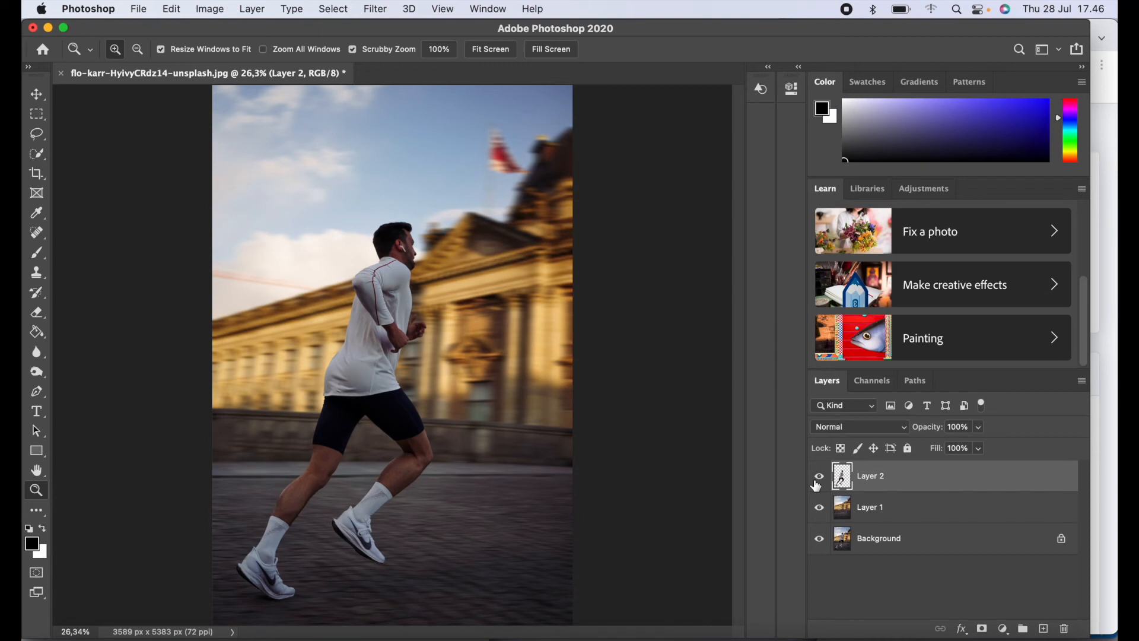
click(1004, 630)
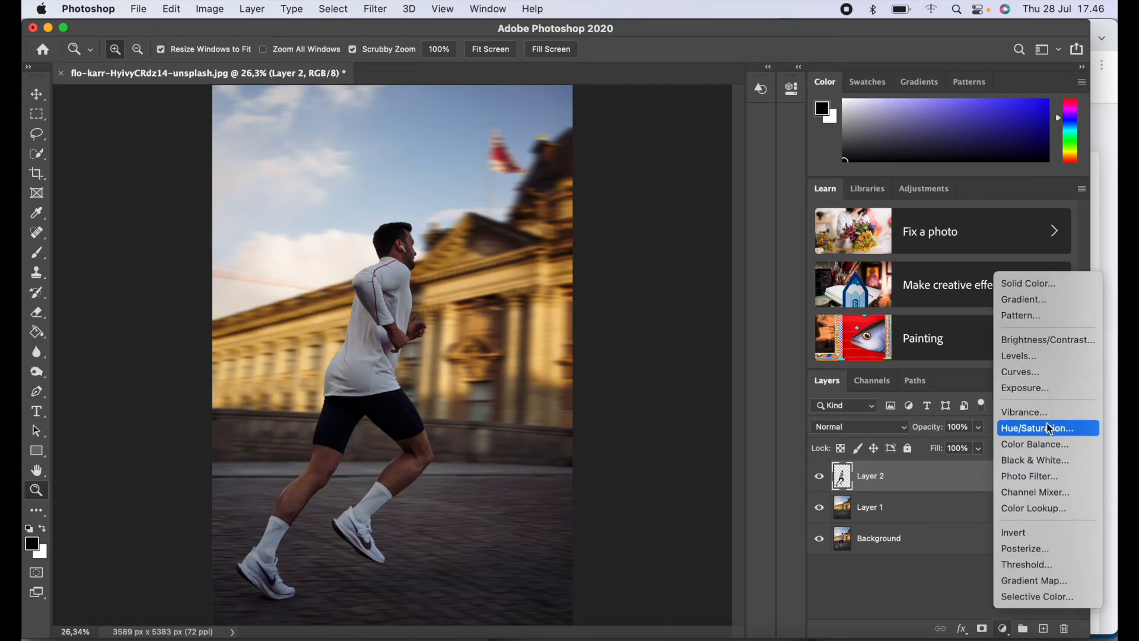
click(1050, 339)
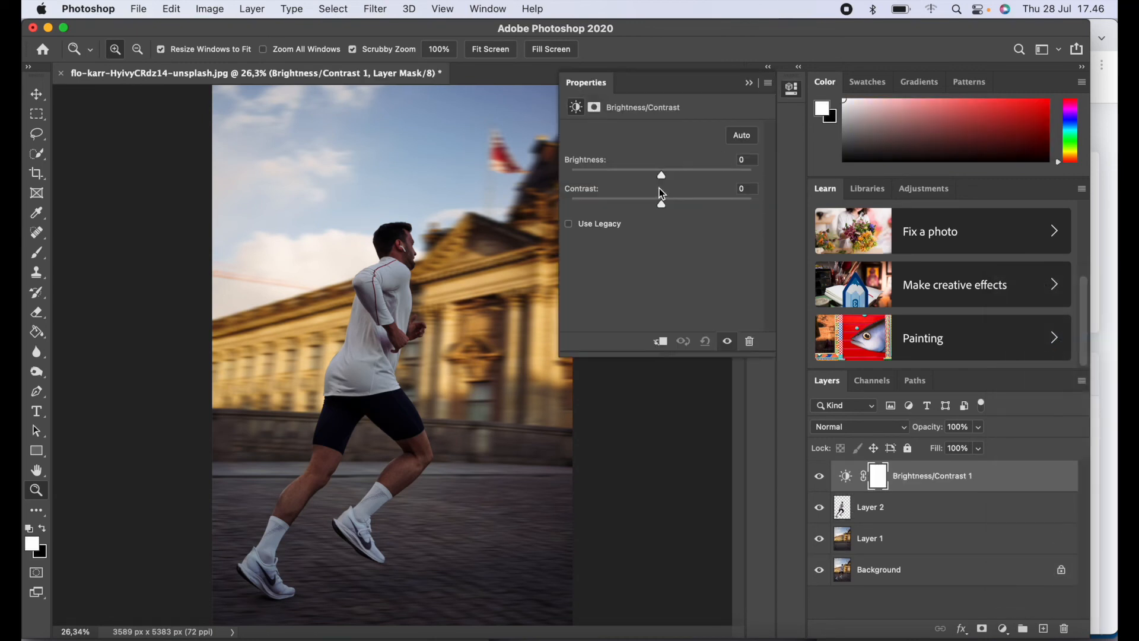
Step: Try the automatic correction and a brightness of -21, and clip the Brightness/Contrast adjustment to Layer 2
click(741, 137)
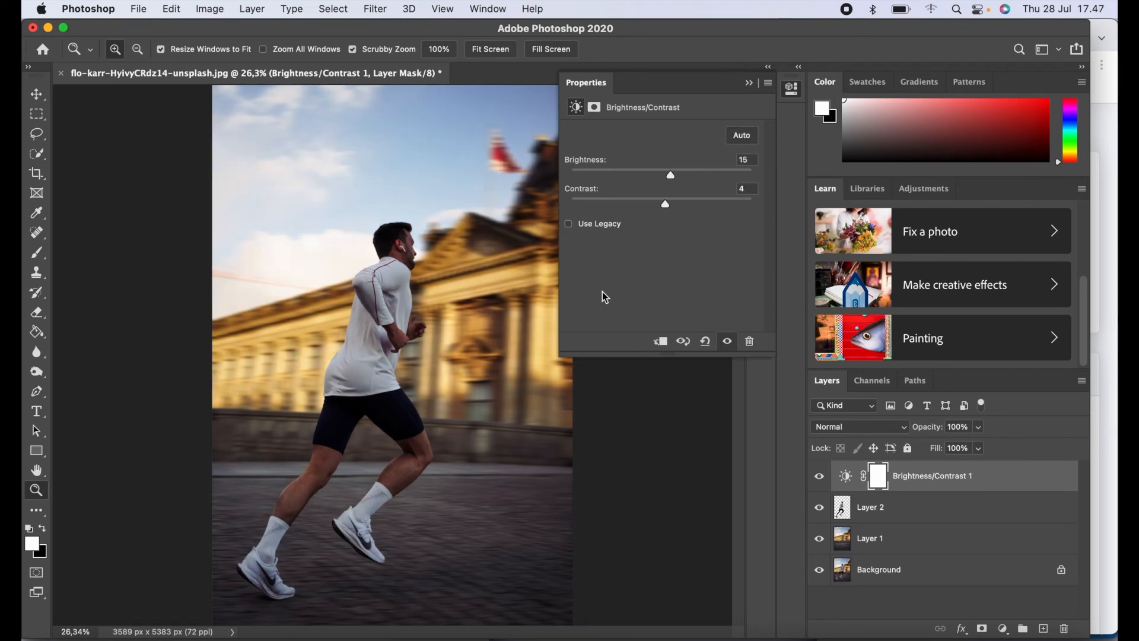
drag(670, 175, 650, 177)
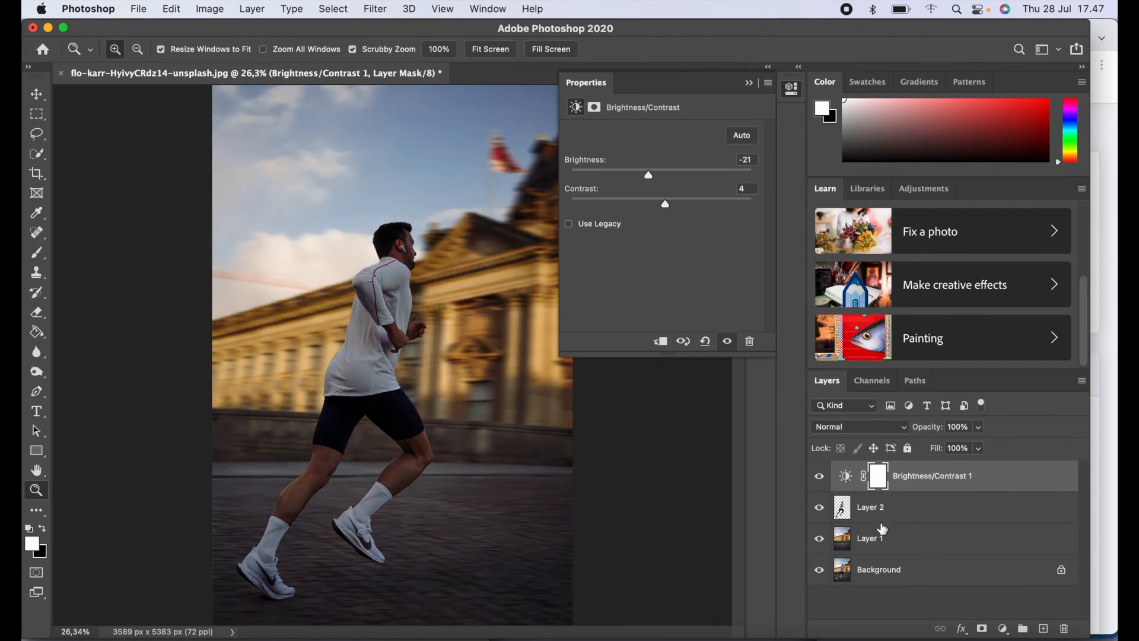
click(662, 343)
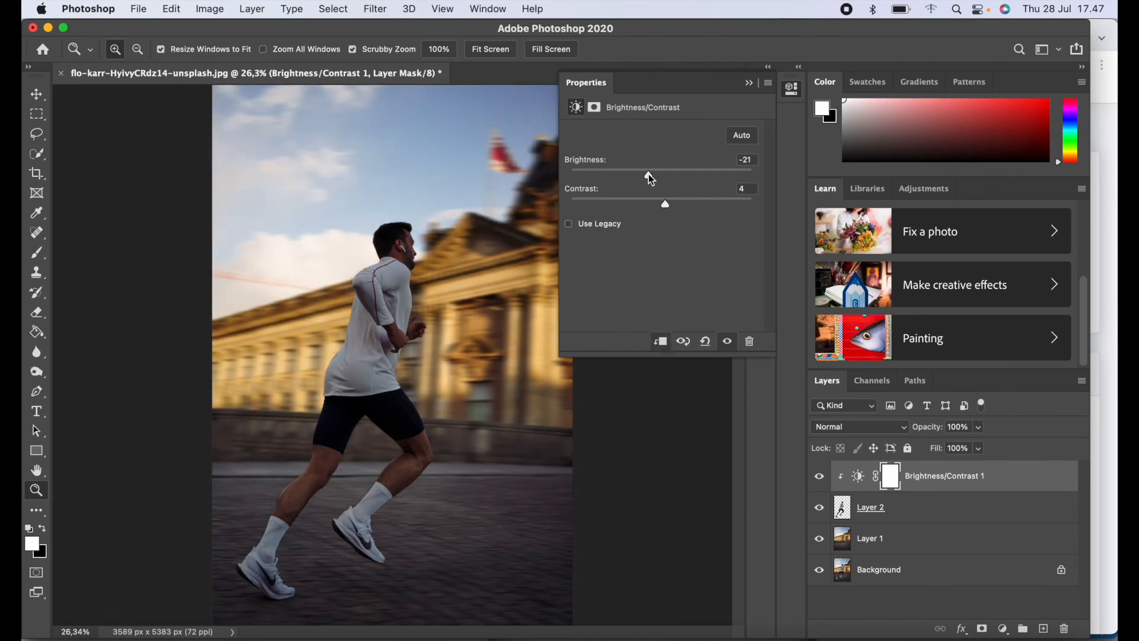
Step: Test a brightness of -37 on the runner, restore the automatic brightness and contrast correction and close the adjustment settings
click(747, 143)
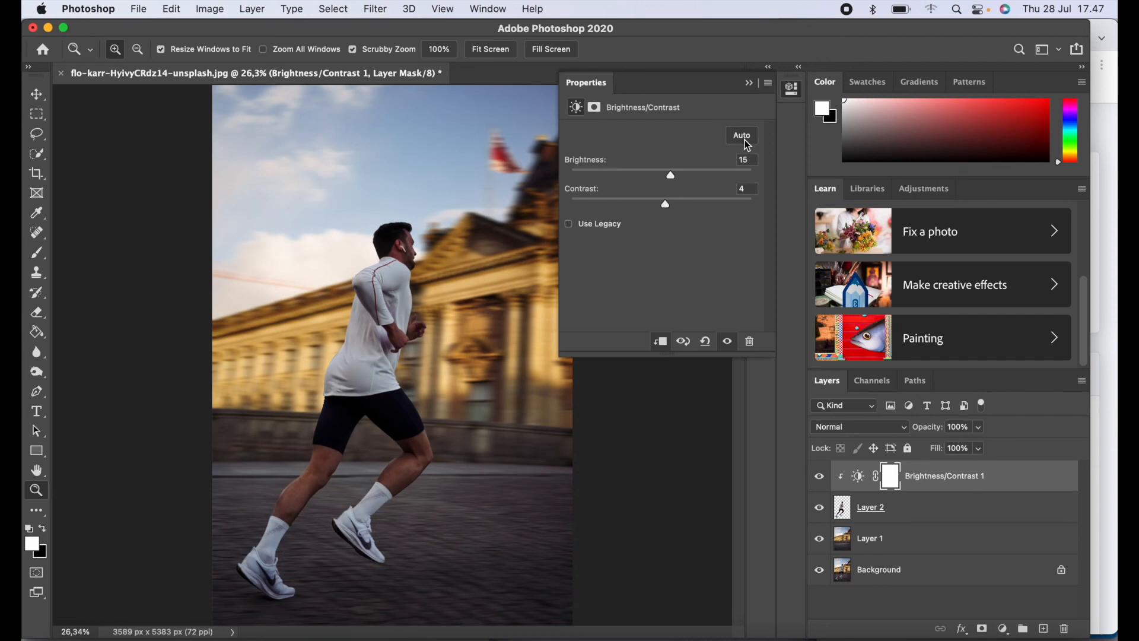
drag(671, 176, 642, 176)
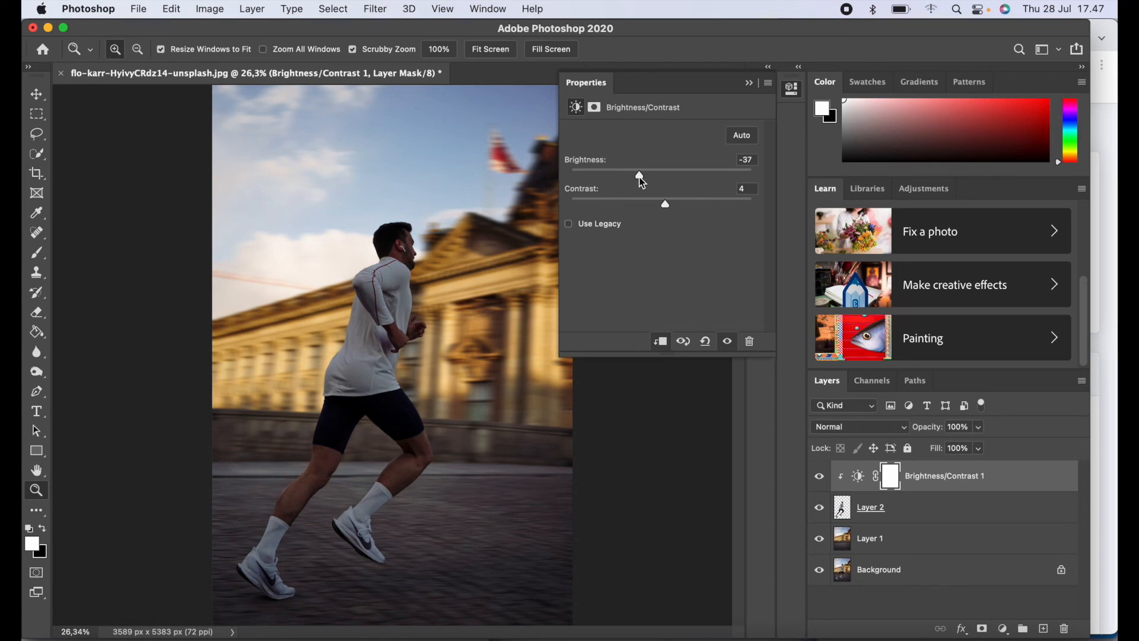
click(742, 137)
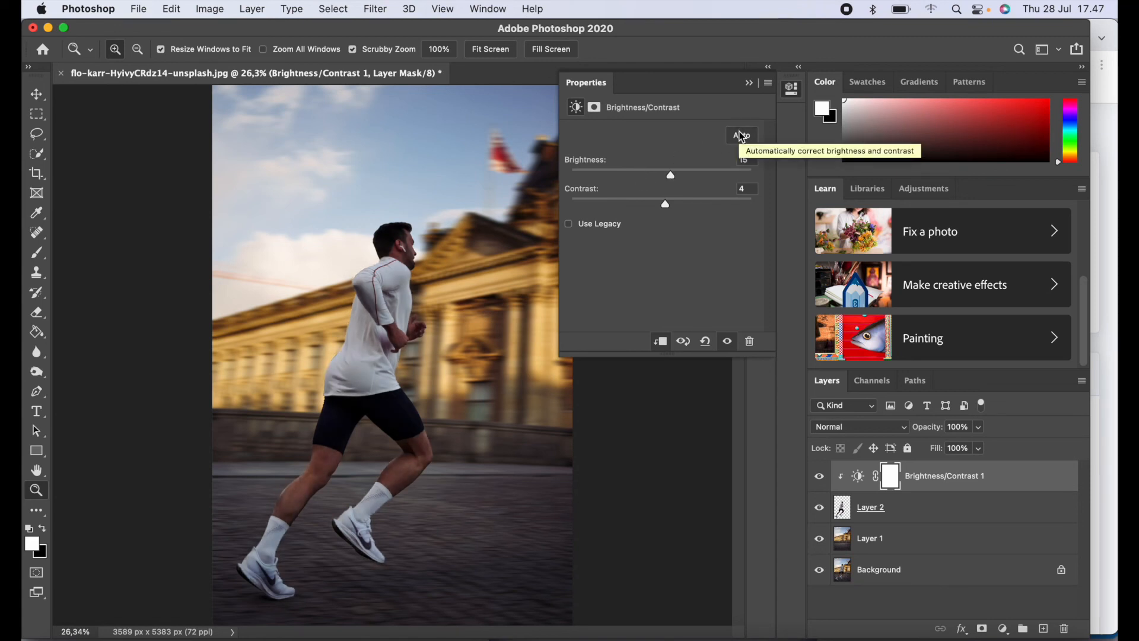
click(750, 86)
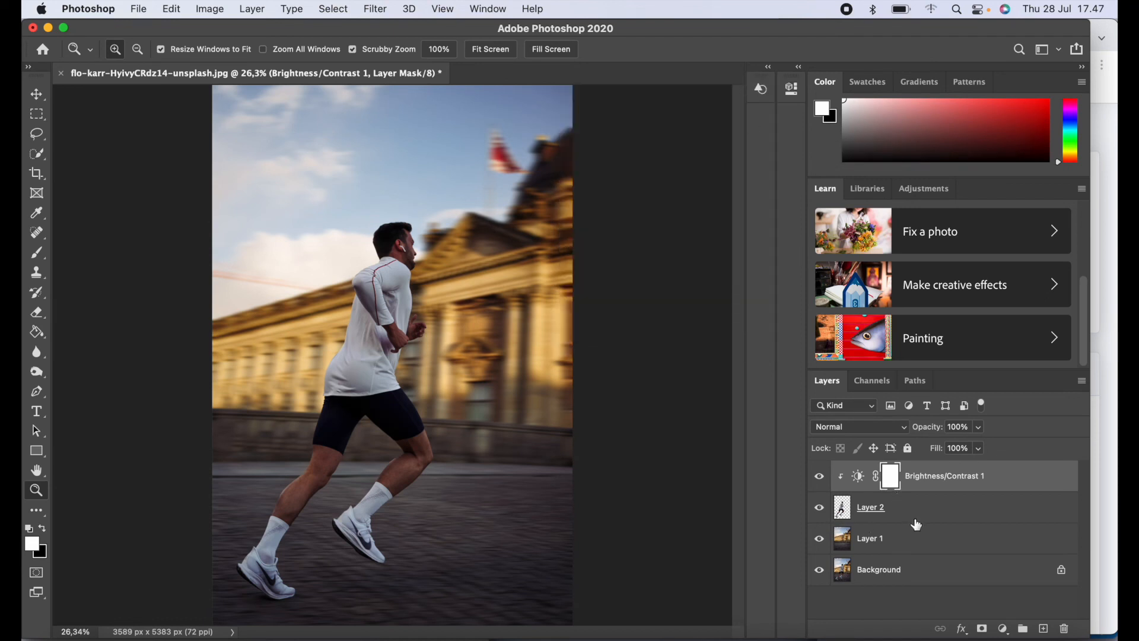
Step: Group the Brightness/Contrast adjustment, Layer 2 and Layer 1 together above the Background layer
shift+click(933, 548)
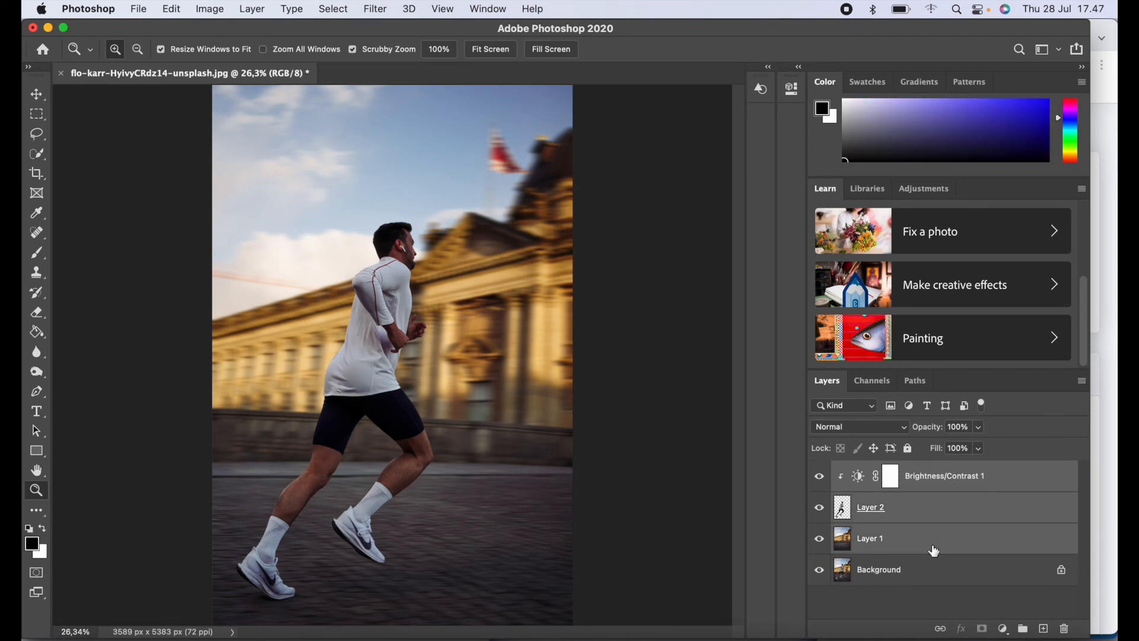
right_click(935, 550)
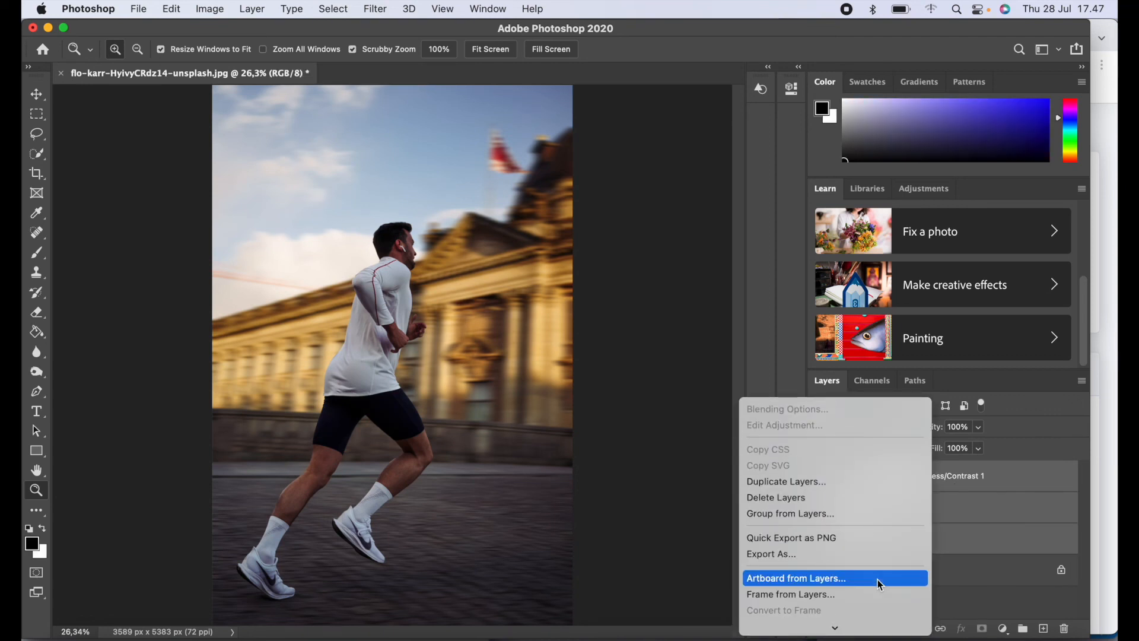
scroll(878, 579, down, 3)
scroll(879, 582, down, 6)
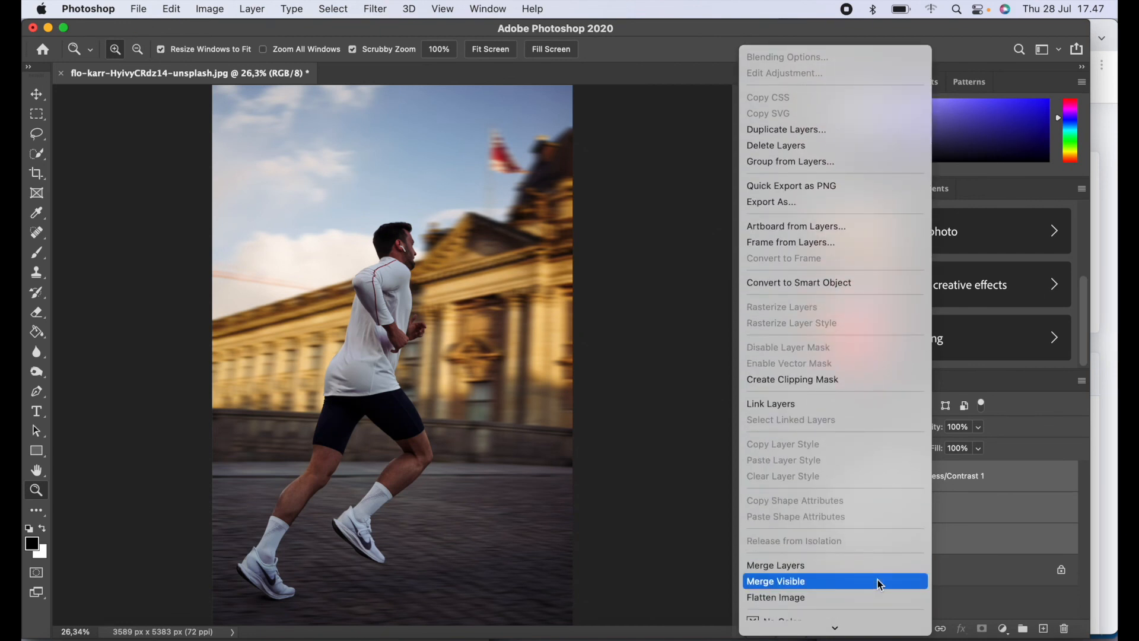
scroll(878, 579, down, 3)
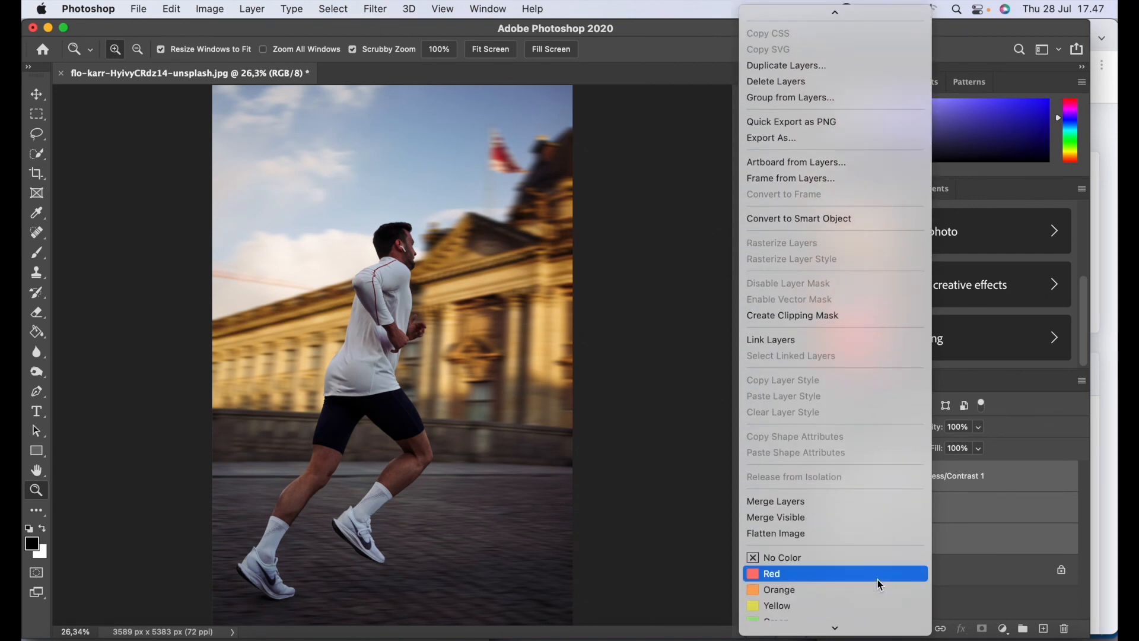
click(967, 504)
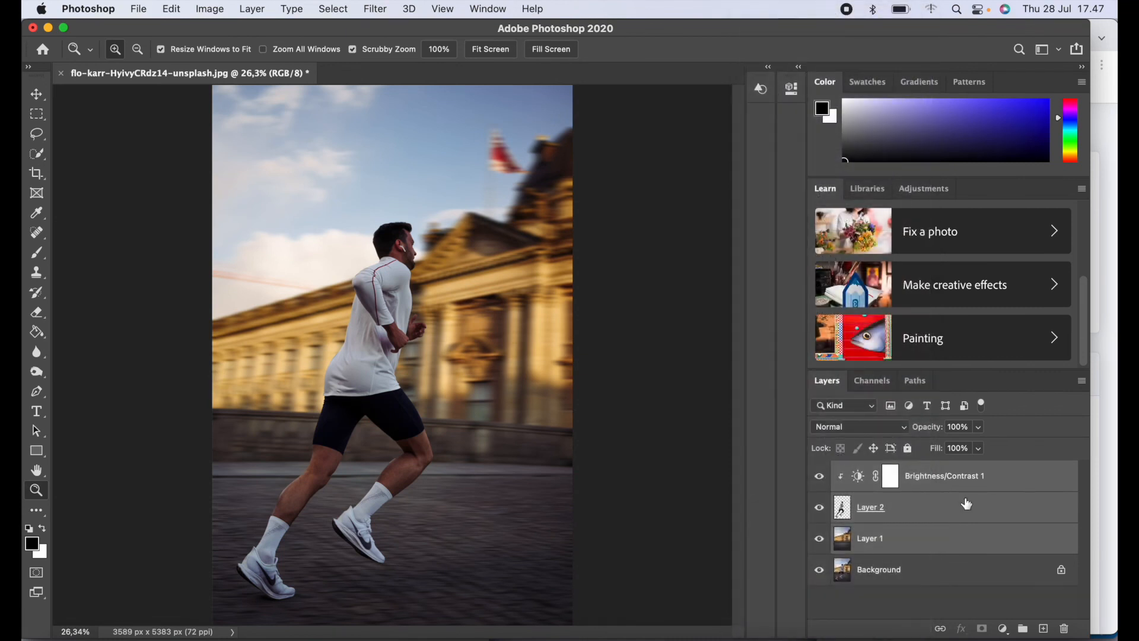
key(super+g)
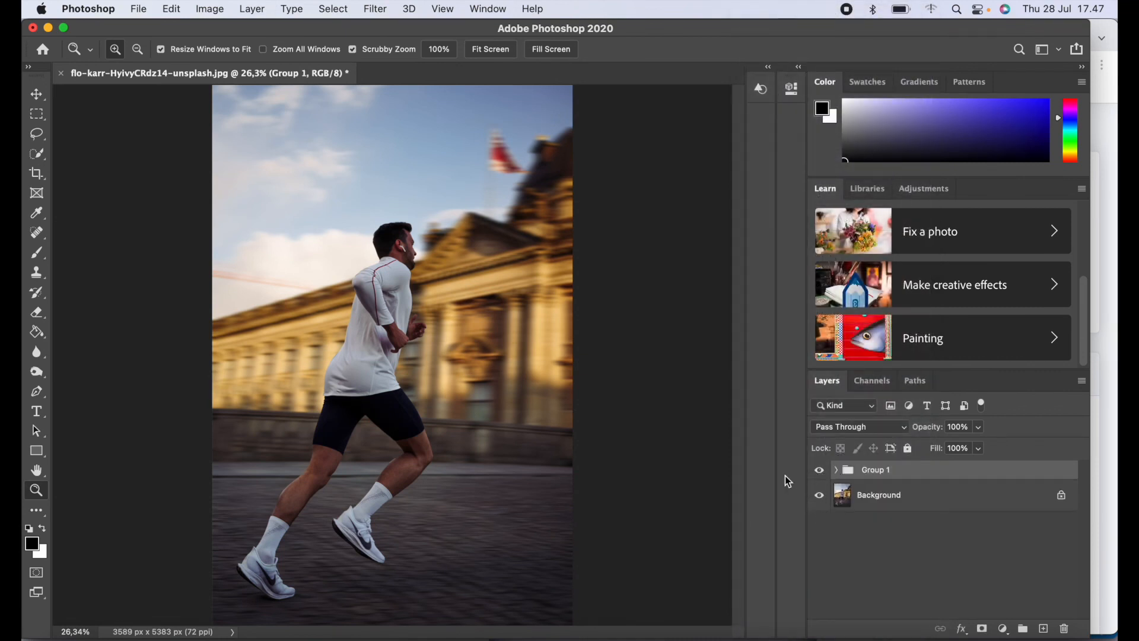